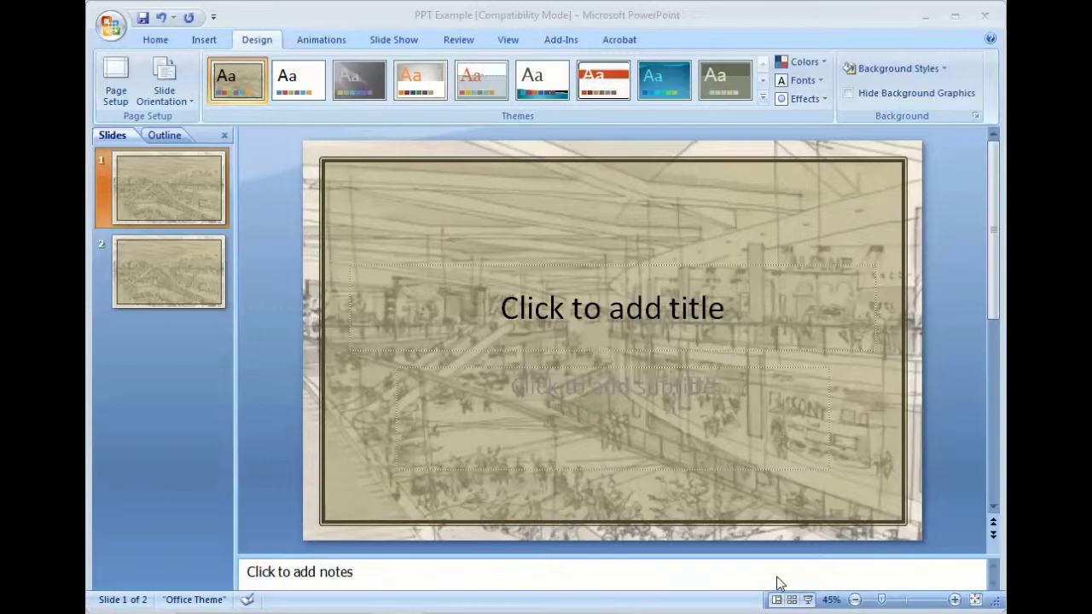
# Check the page setup of the slide master, leaving its settings as they are, and return to the normal slide view.
pyautogui.click(159, 43)
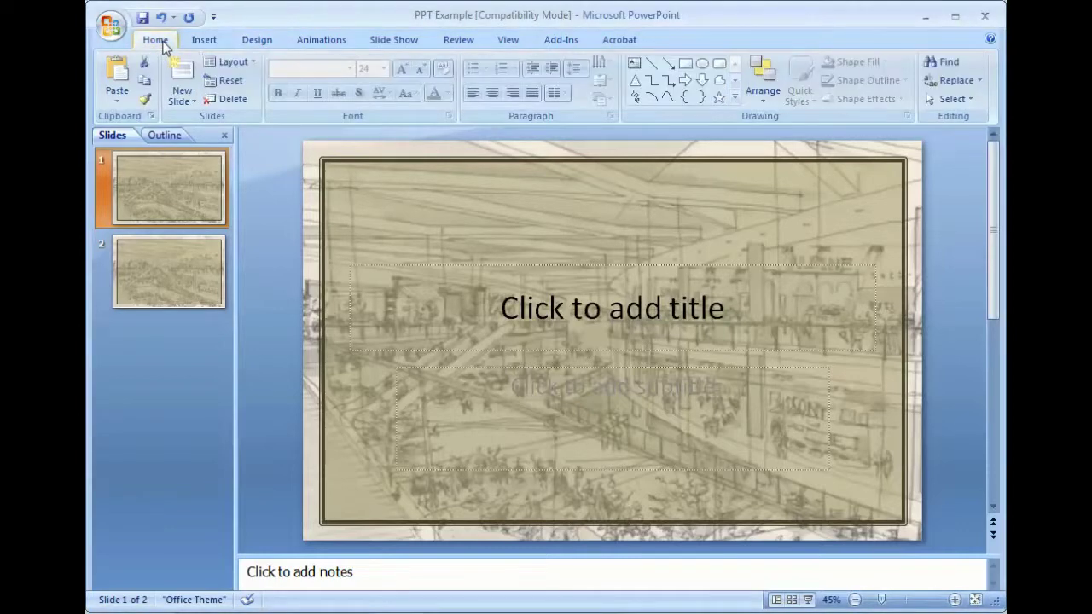
pyautogui.click(509, 40)
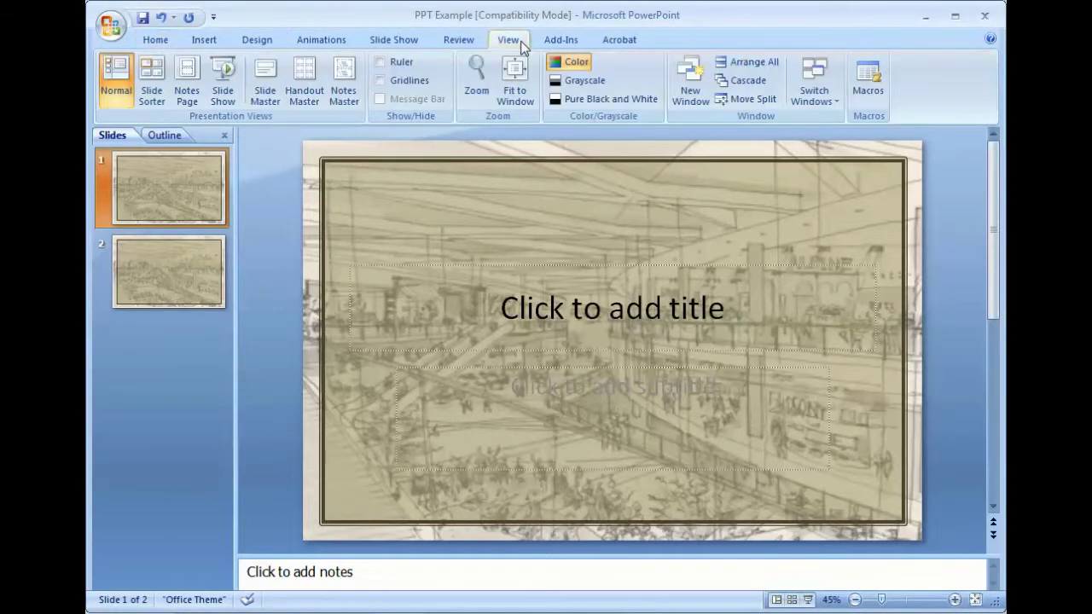
pyautogui.click(265, 76)
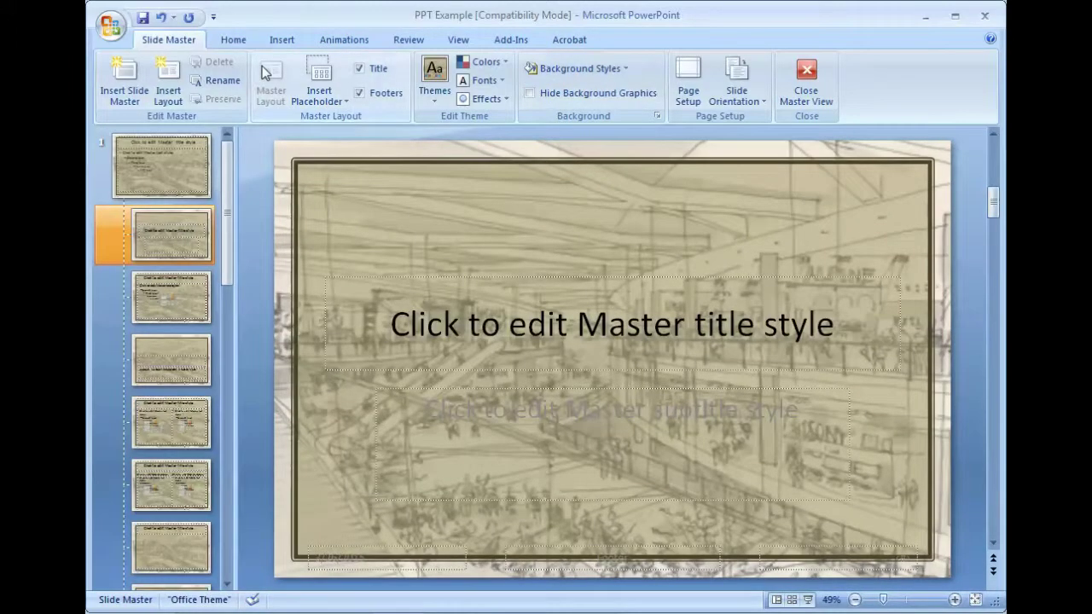
pyautogui.click(687, 81)
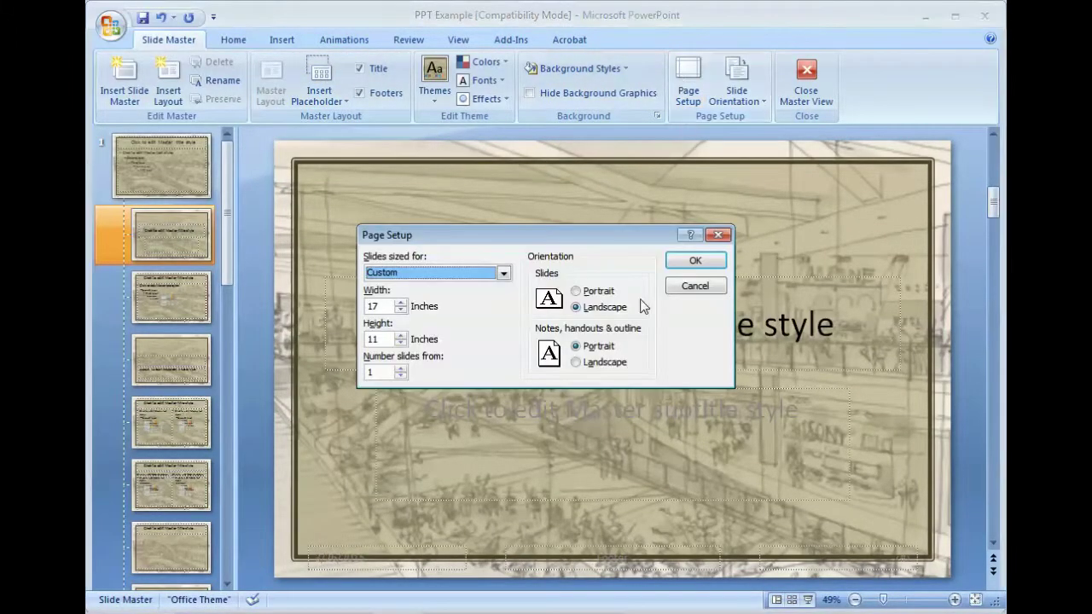
pyautogui.click(708, 261)
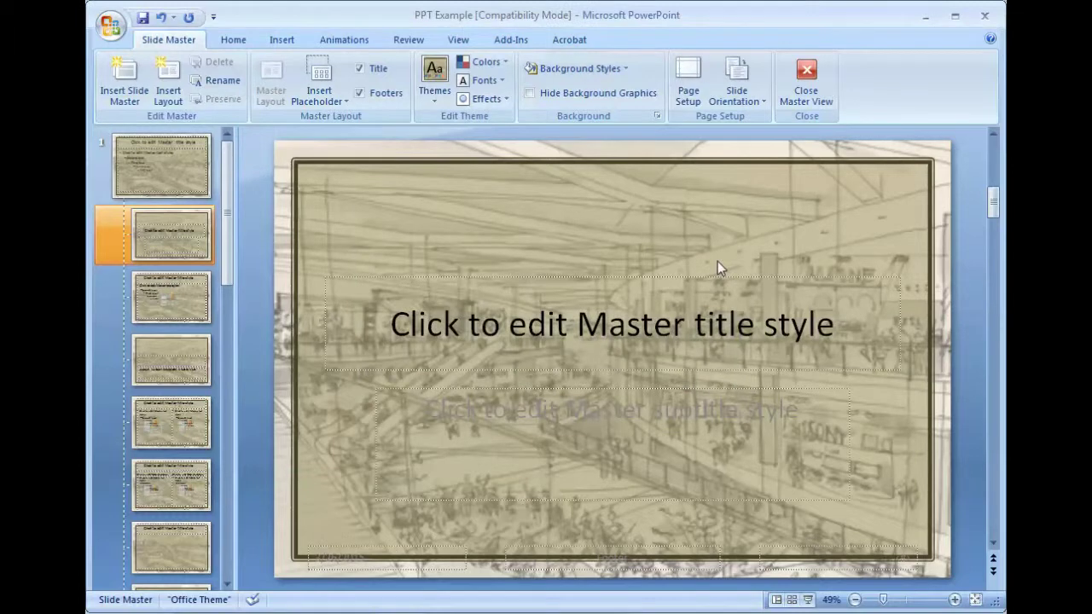
pyautogui.click(800, 79)
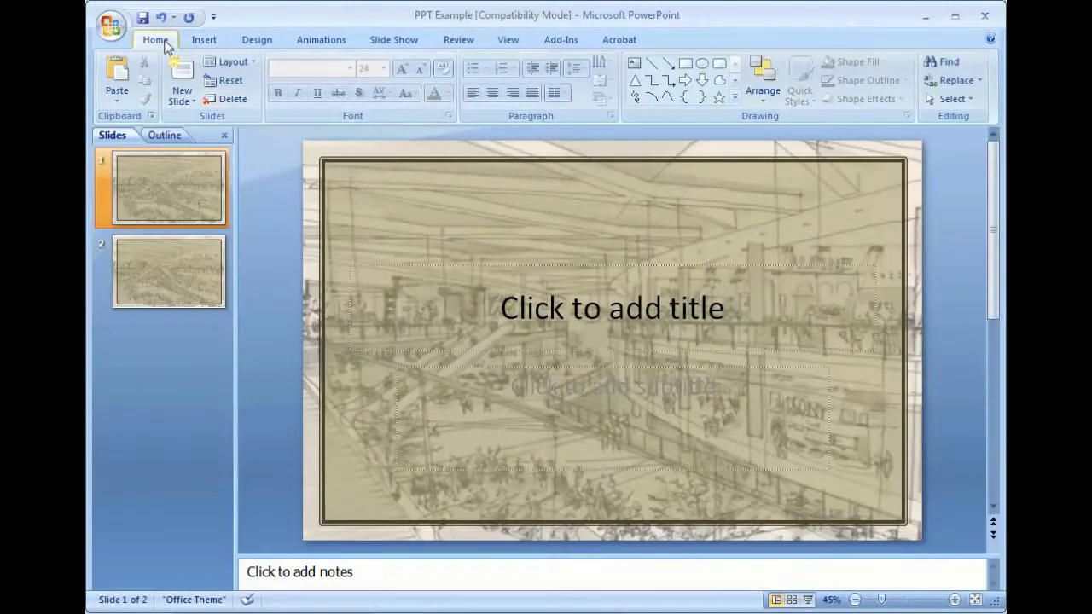
# Set the slide size to a width of 14 inches and a height of 8.5 inches.
pyautogui.click(252, 40)
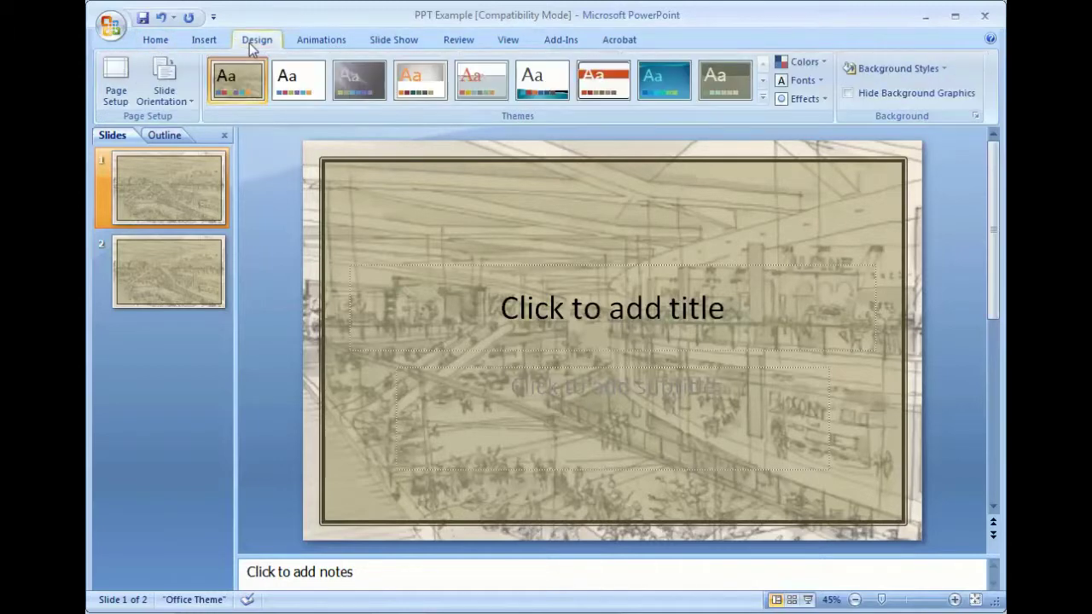
pyautogui.click(122, 81)
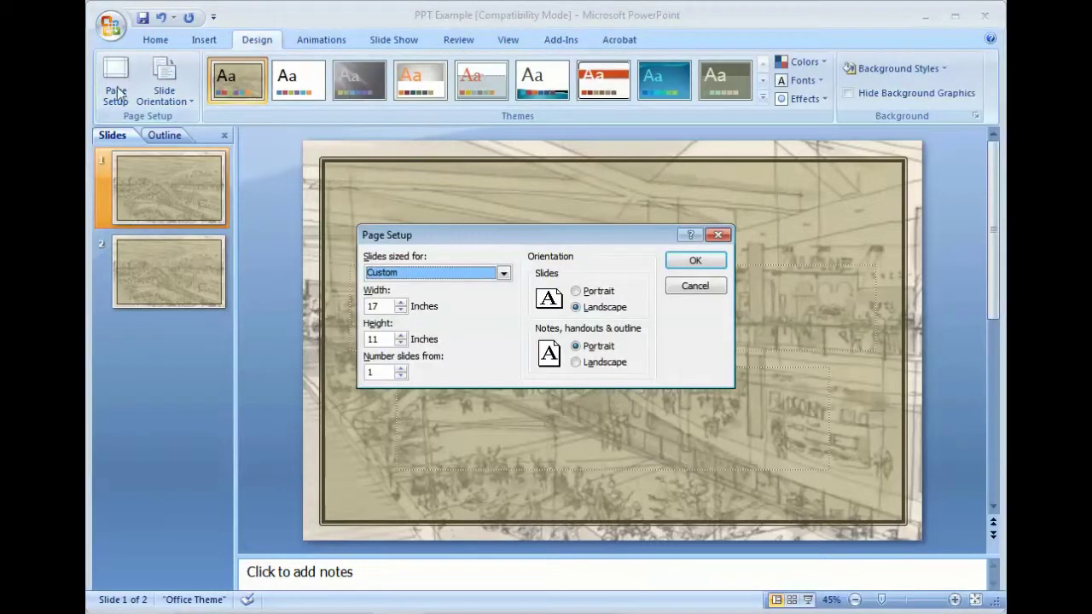
pyautogui.doubleClick(377, 307)
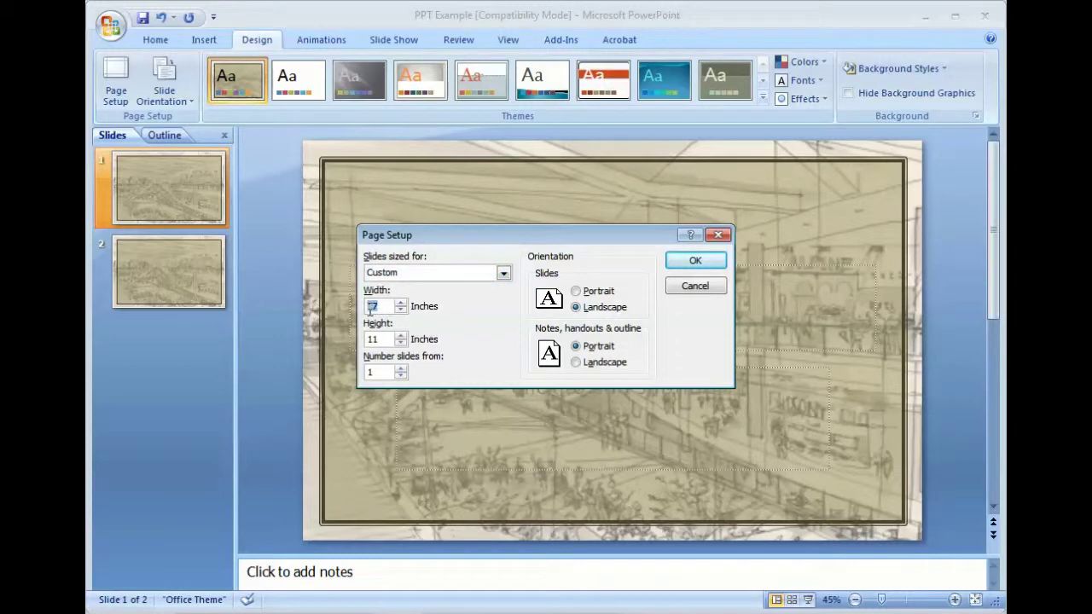
pyautogui.write('14')
pyautogui.doubleClick(374, 339)
pyautogui.write('8.5')
pyautogui.press('Return')
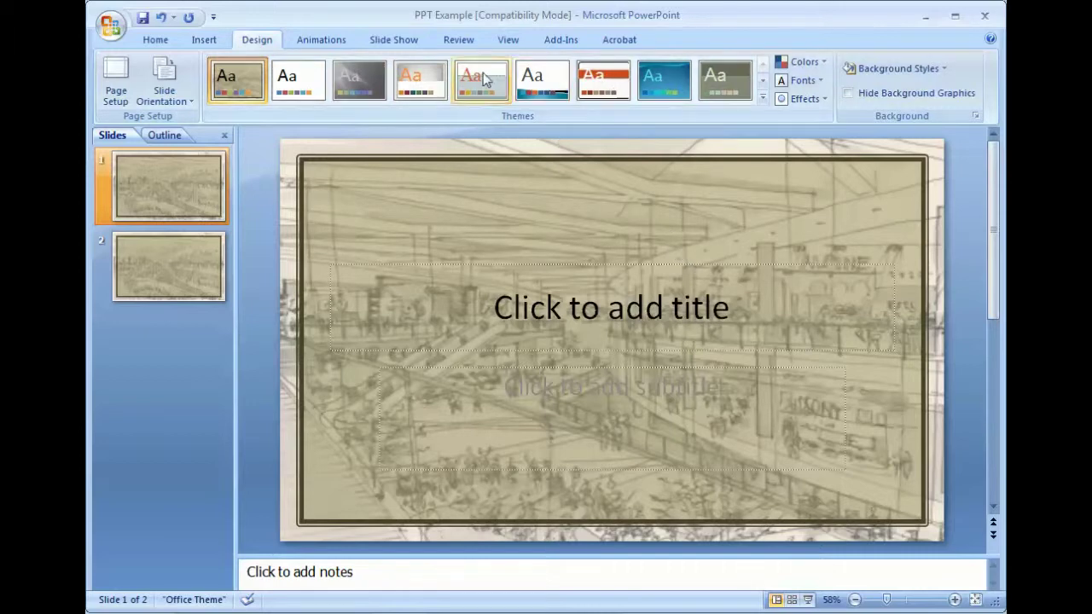
# Add a text box reading "The Portfolio" near slide 1's lower-left corner and narrow it to fit the text.
pyautogui.click(160, 43)
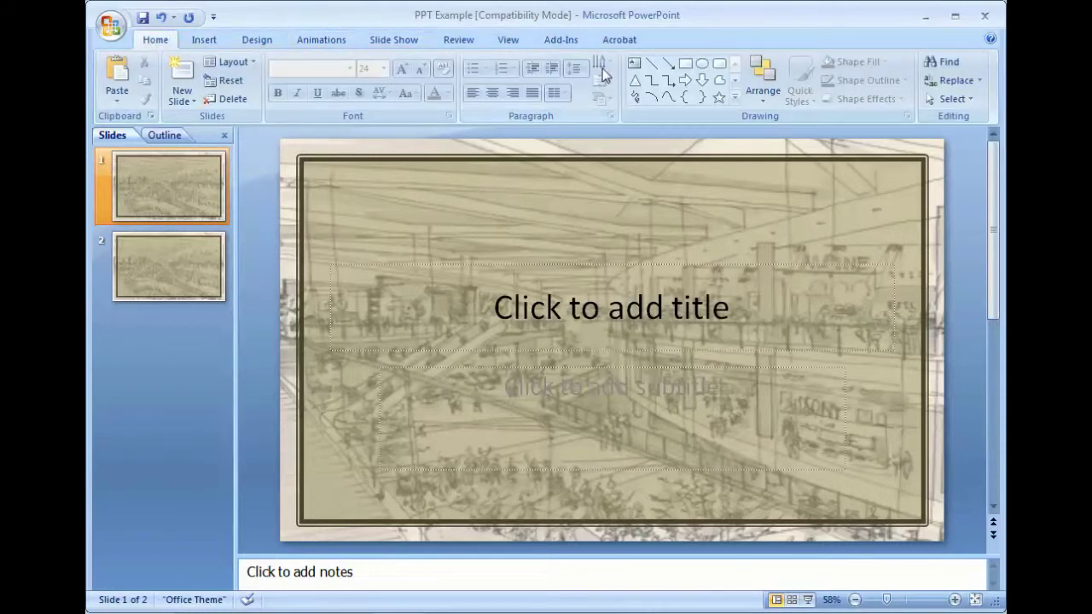
pyautogui.click(634, 66)
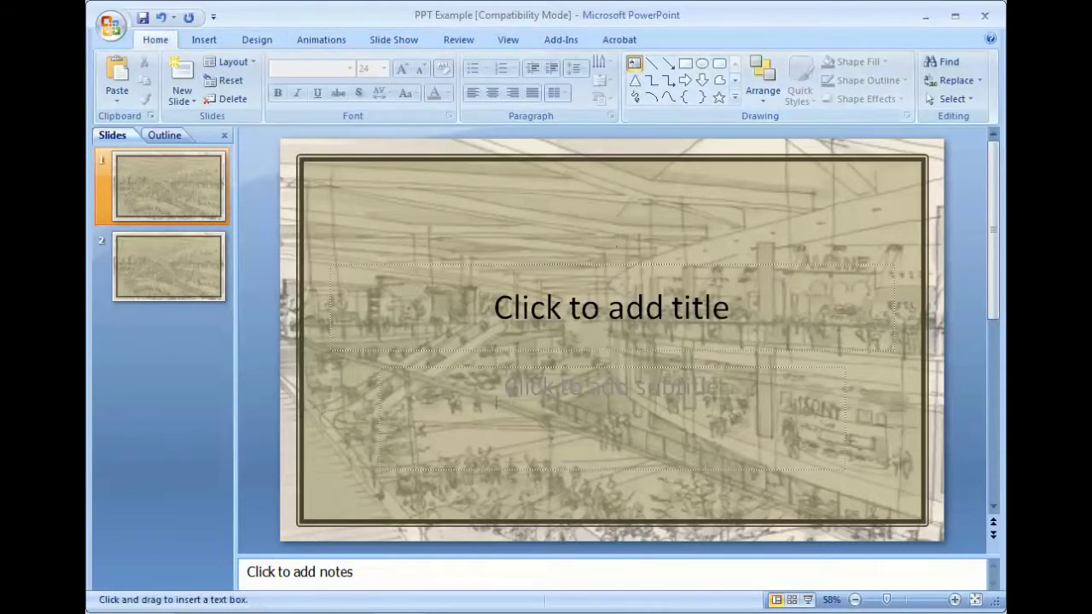
pyautogui.click(320, 495)
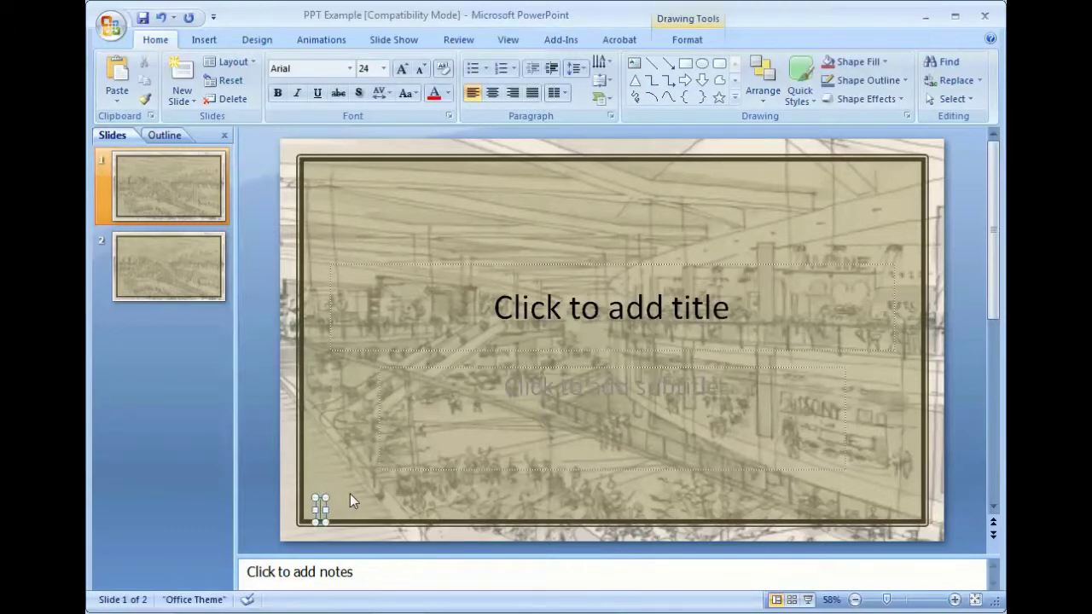
pyautogui.write('The Portfolio')
pyautogui.moveTo(416, 509); pyautogui.dragTo(468, 512)
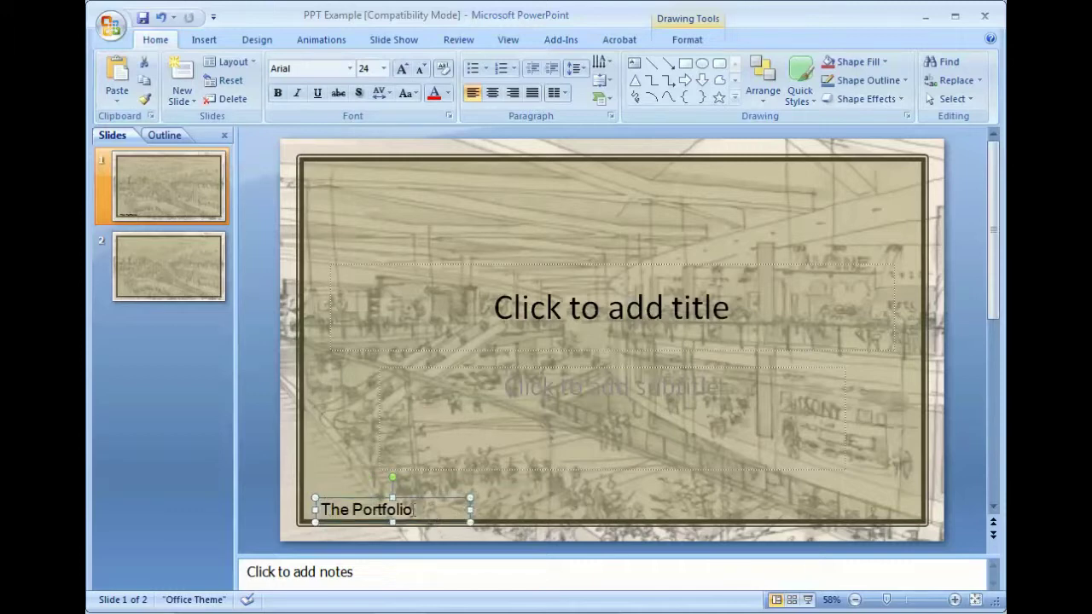
pyautogui.click(414, 510)
pyautogui.press('End')
pyautogui.moveTo(470, 509); pyautogui.dragTo(420, 510)
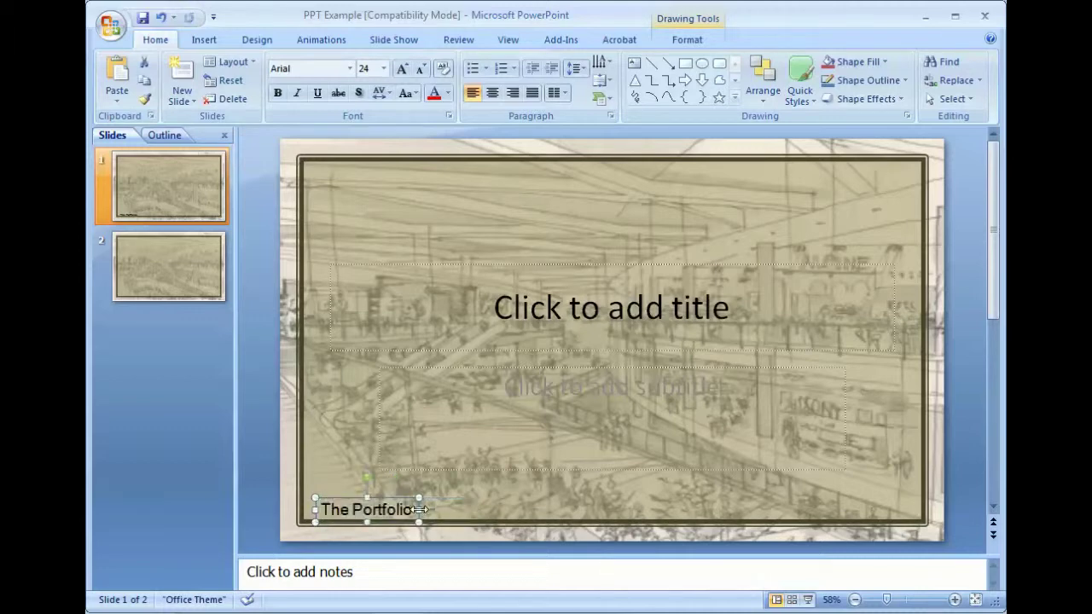
# Add a text box with the instructor's name in slide 1's lower-right corner and move "The Portfolio" level with it near the lower-left corner.
pyautogui.click(635, 63)
pyautogui.click(755, 507)
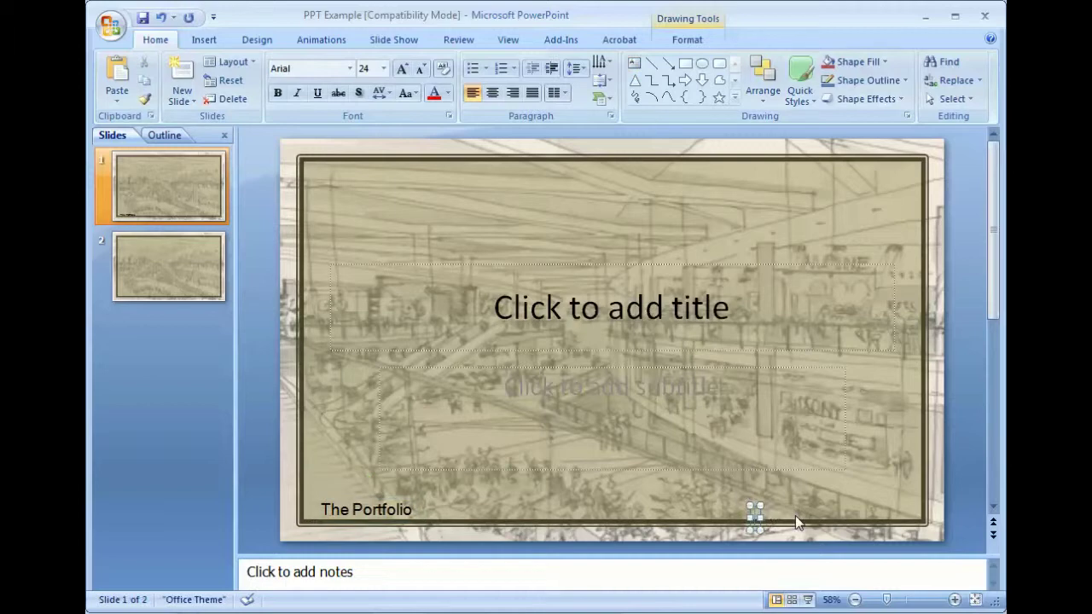
pyautogui.write('Dr. C. Priest')
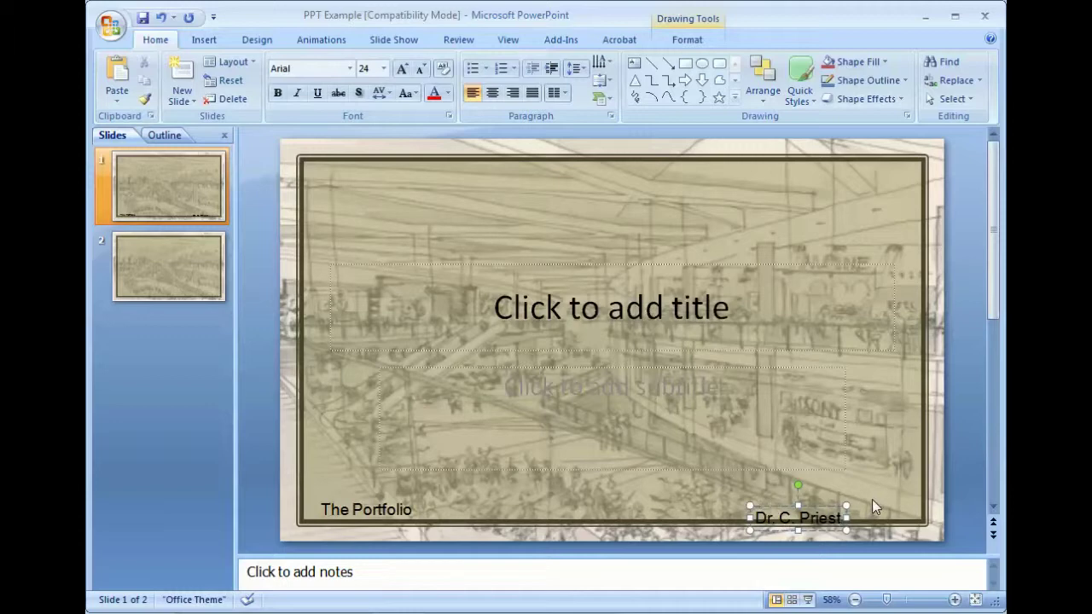
pyautogui.moveTo(830, 509); pyautogui.dragTo(902, 491)
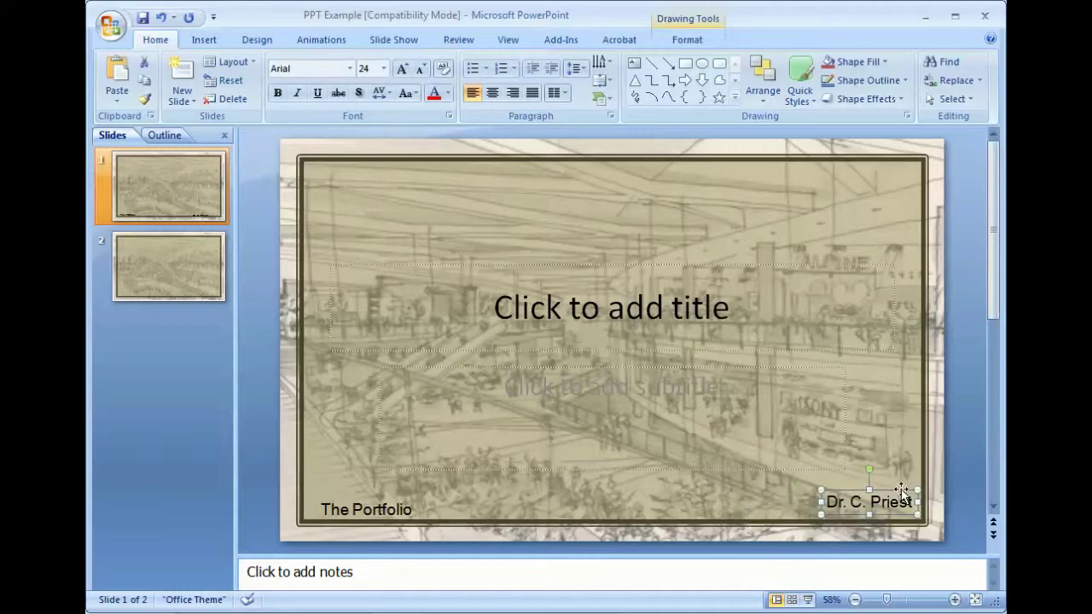
pyautogui.click(408, 506)
pyautogui.moveTo(405, 500); pyautogui.dragTo(396, 492)
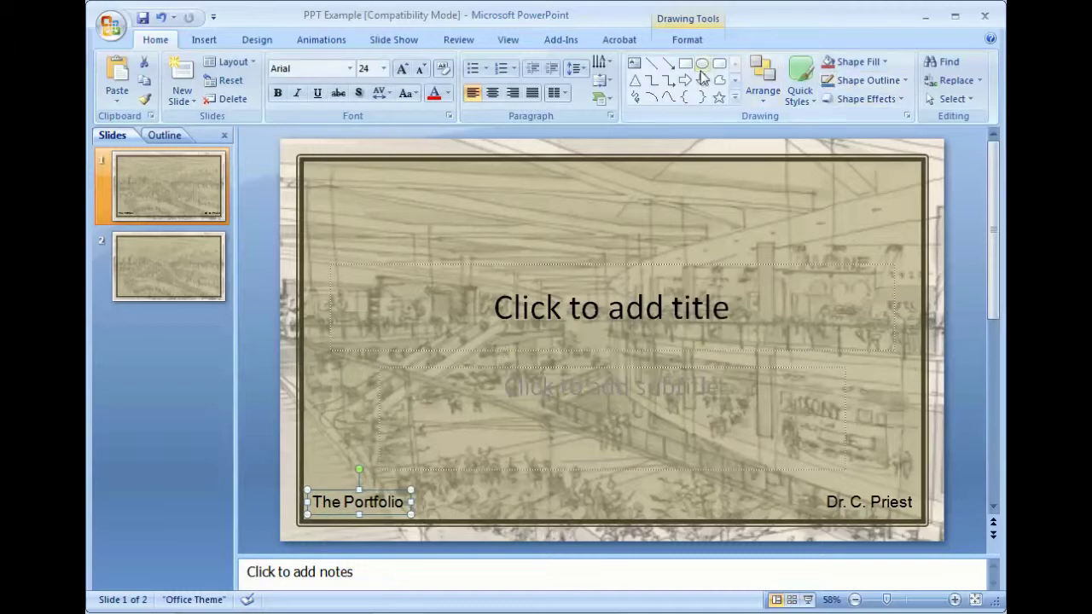
# Add a centered text box reading "Drawing 1" at the bottom middle of slide 1 and make its text bold.
pyautogui.click(634, 64)
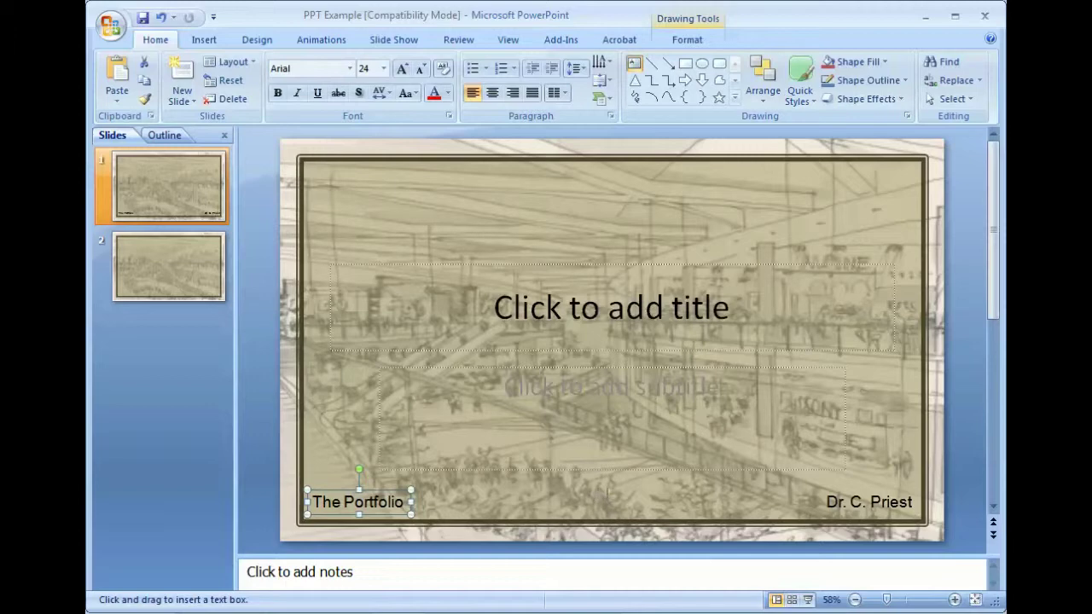
pyautogui.click(610, 497)
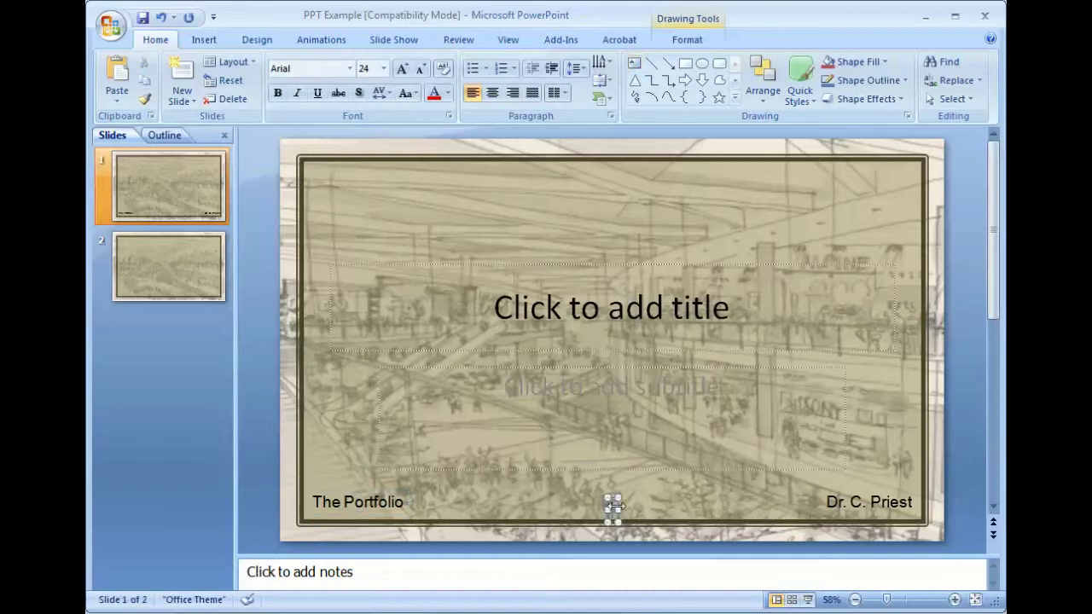
pyautogui.click(494, 93)
pyautogui.write('Drawing')
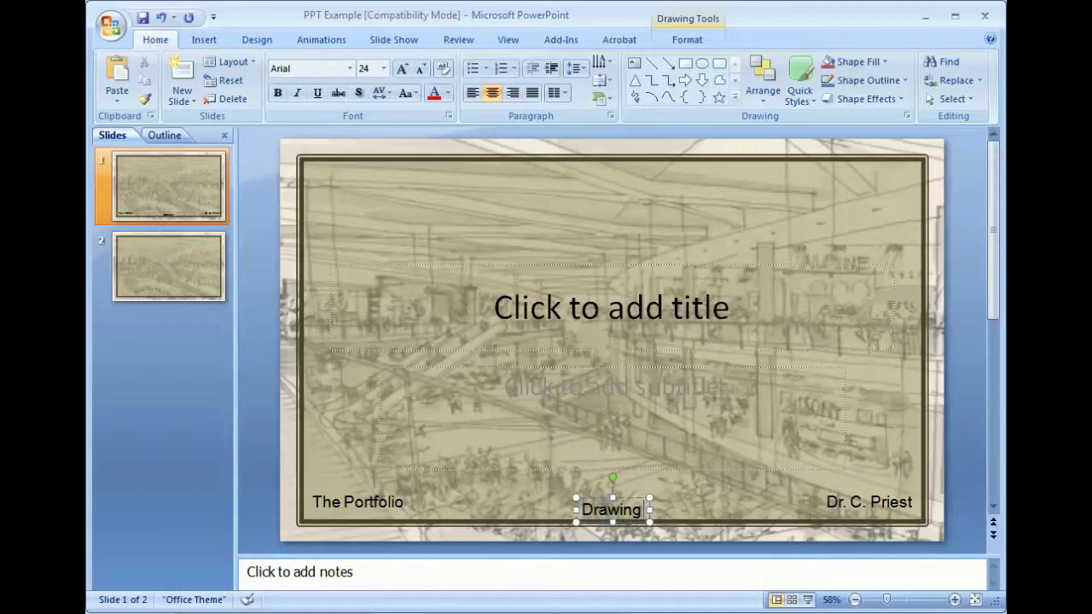
pyautogui.write(' 1')
pyautogui.hotkey('shift', 'Left')
pyautogui.hotkey('shift', 'Left')
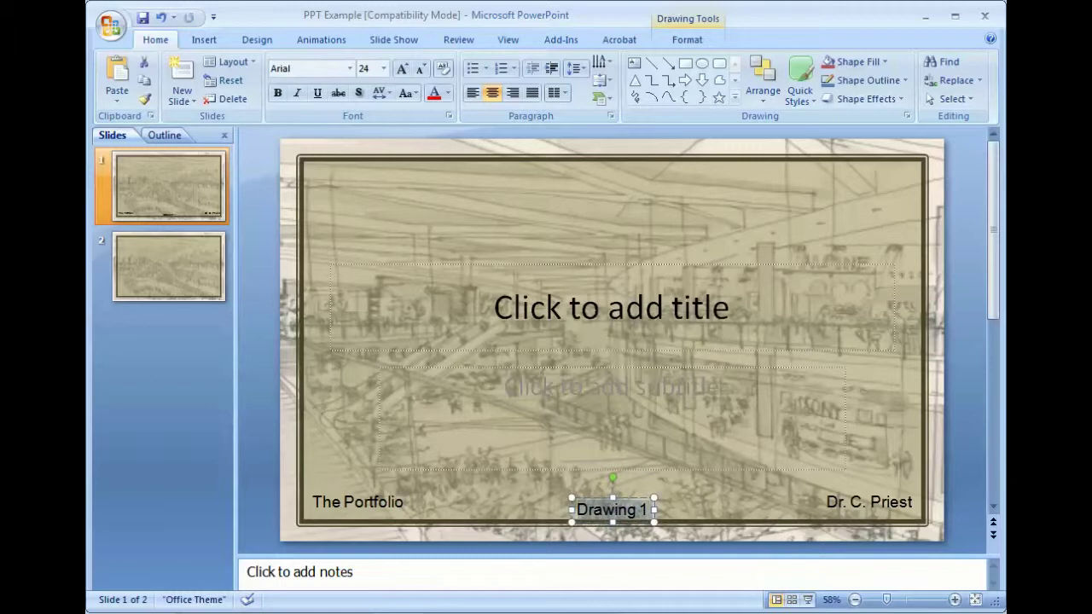
pyautogui.click(278, 93)
pyautogui.moveTo(941, 485)
pyautogui.mouseDown()
pyautogui.moveTo(919, 506)
pyautogui.moveTo(720, 529)
pyautogui.moveTo(451, 521)
pyautogui.moveTo(314, 534)
pyautogui.moveTo(289, 553)
pyautogui.mouseUp()
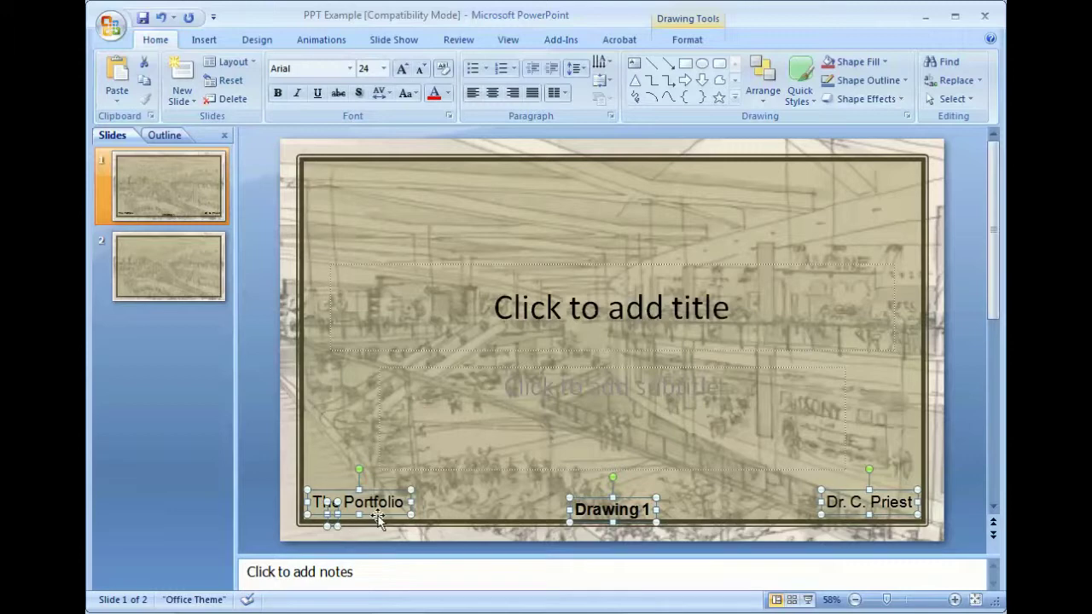
pyautogui.click(384, 525)
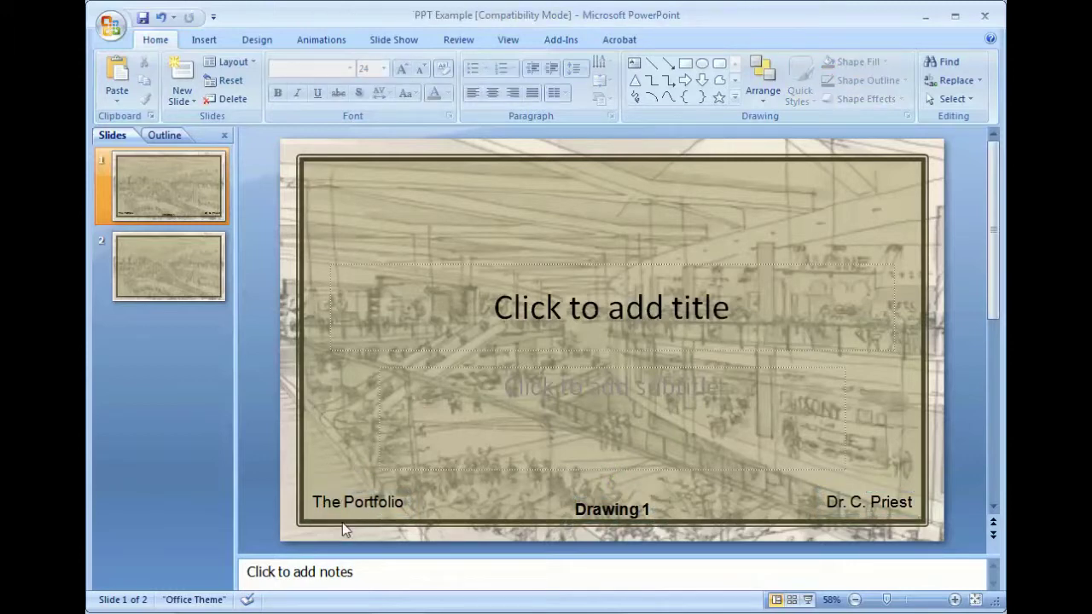
pyautogui.click(333, 516)
pyautogui.click(347, 523)
# Select the three text boxes along the bottom of slide 1 together.
pyautogui.click(359, 514)
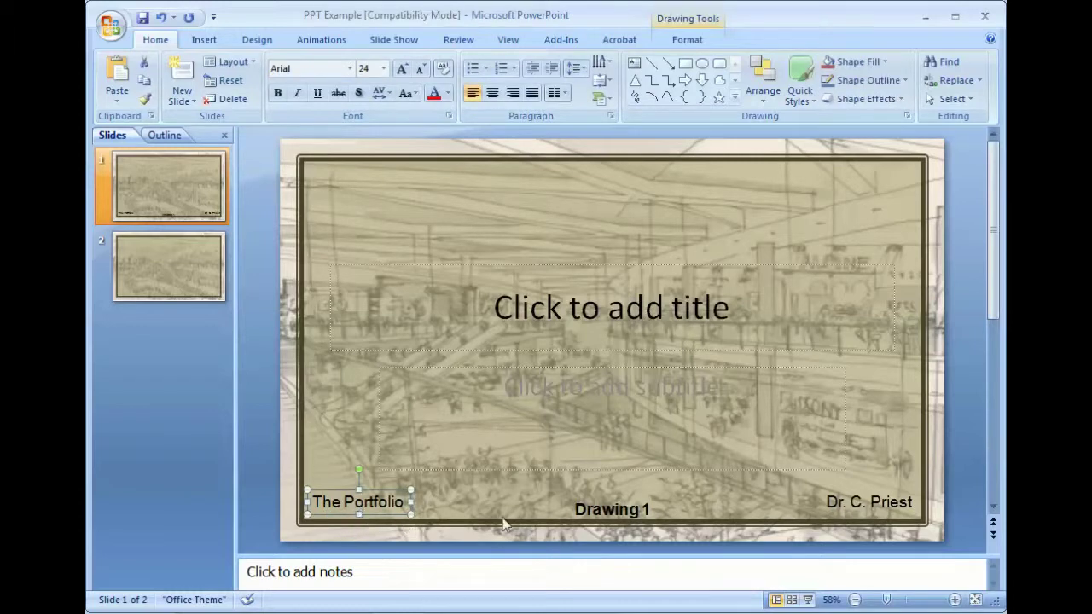
pyautogui.keyDown('shift'); pyautogui.click(572, 512); pyautogui.keyUp('shift')
pyautogui.keyDown('shift'); pyautogui.click(829, 510); pyautogui.keyUp('shift')
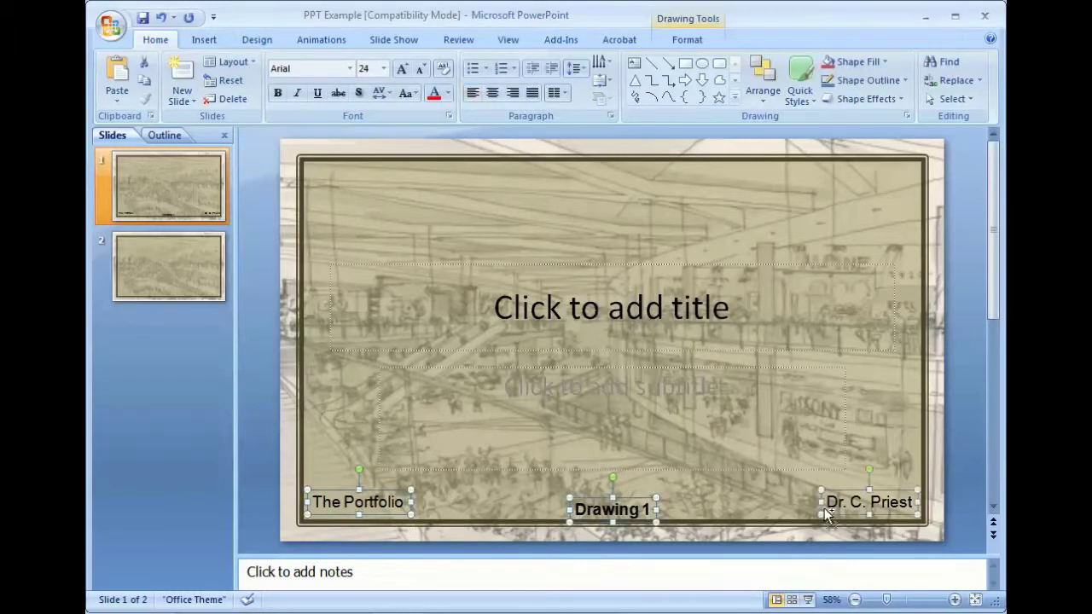
# Try Align Center on the three selected text boxes and undo the alignment.
pyautogui.click(697, 43)
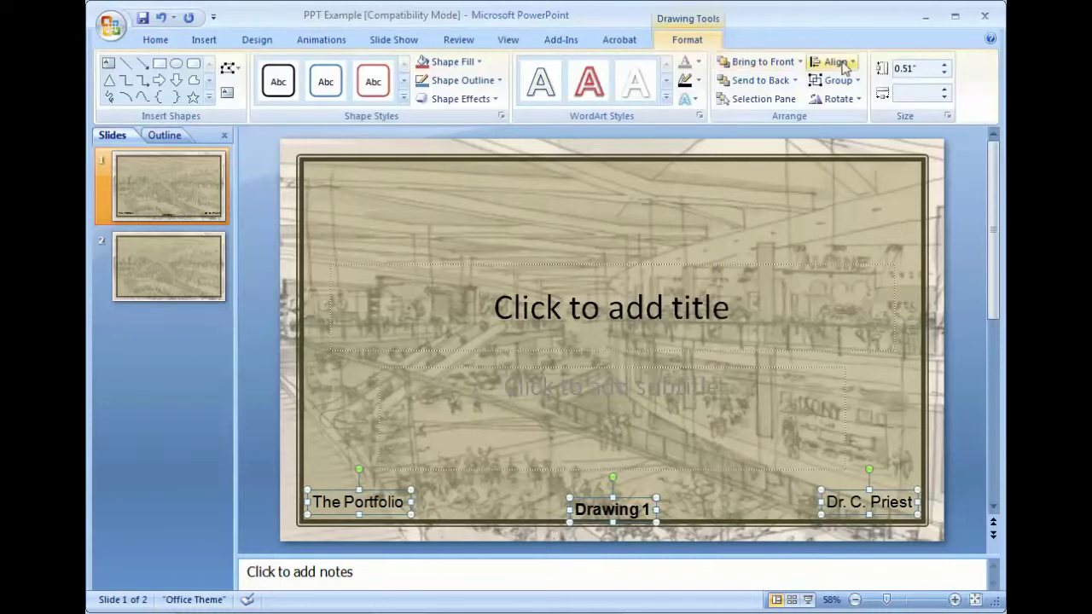
pyautogui.click(837, 63)
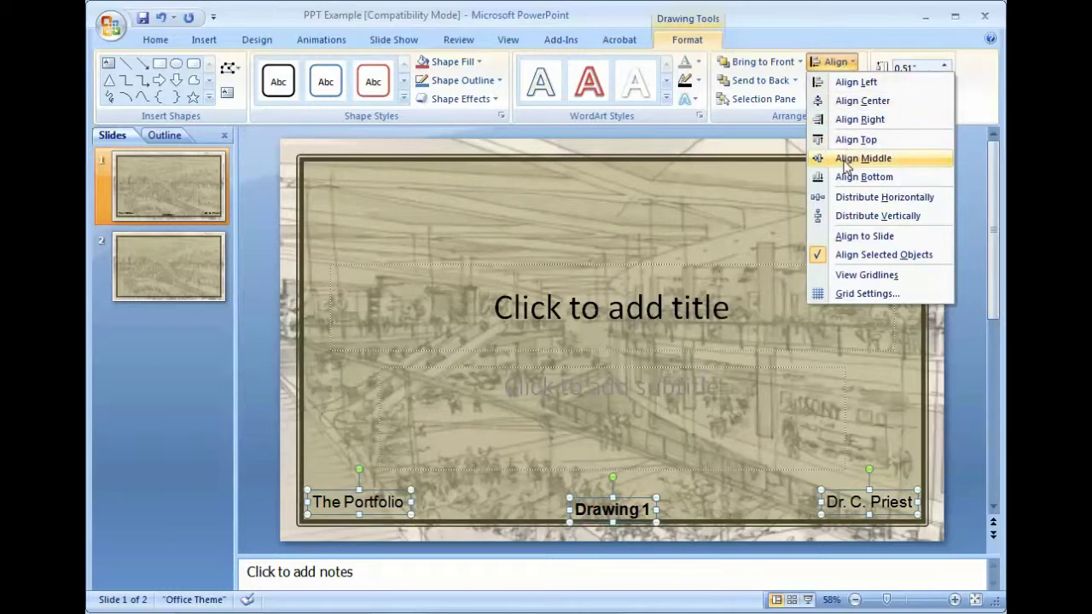
pyautogui.click(847, 104)
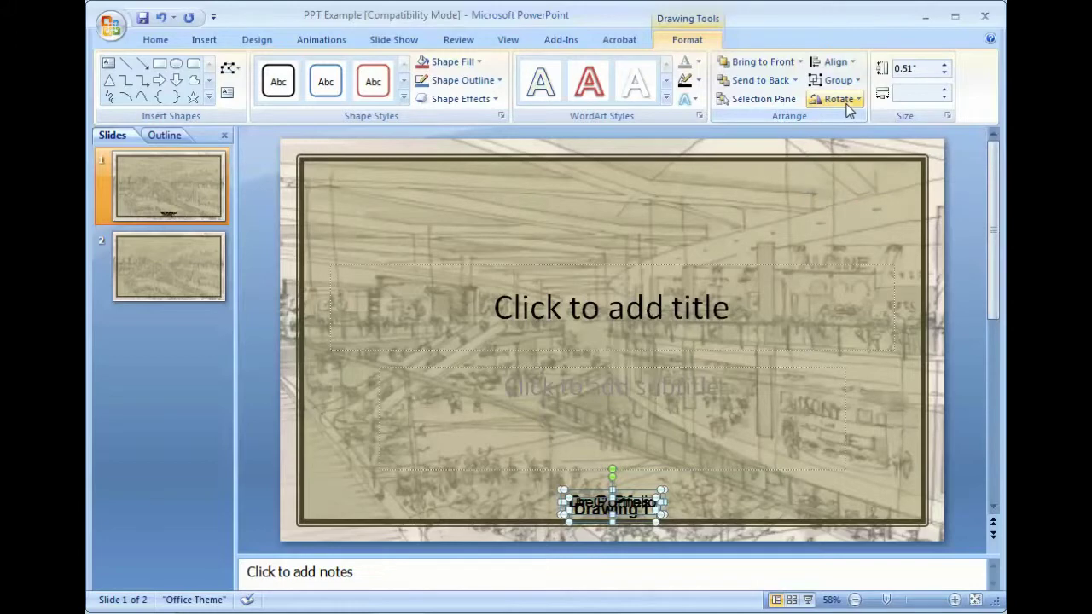
pyautogui.hotkey('ctrl', 'z')
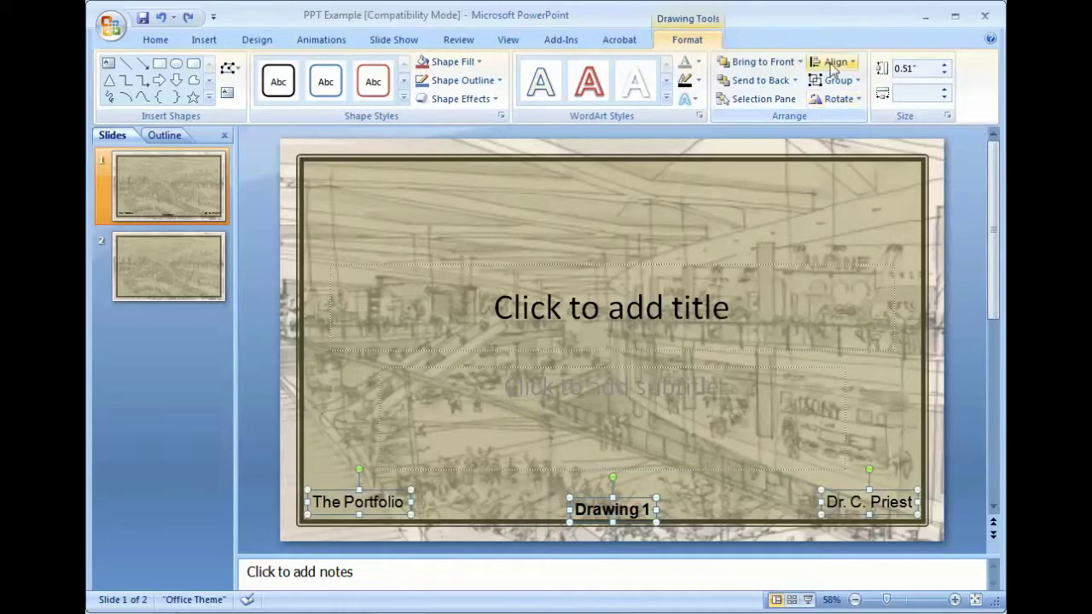
# Line up the three bottom text boxes on one horizontal line using Align Middle and deselect them.
pyautogui.click(833, 66)
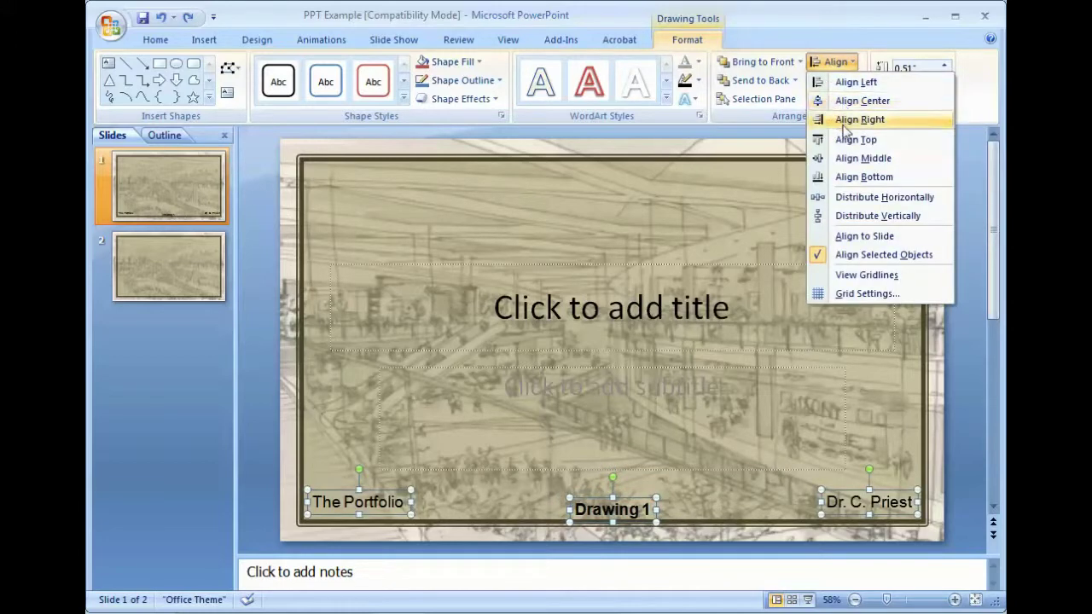
pyautogui.click(847, 158)
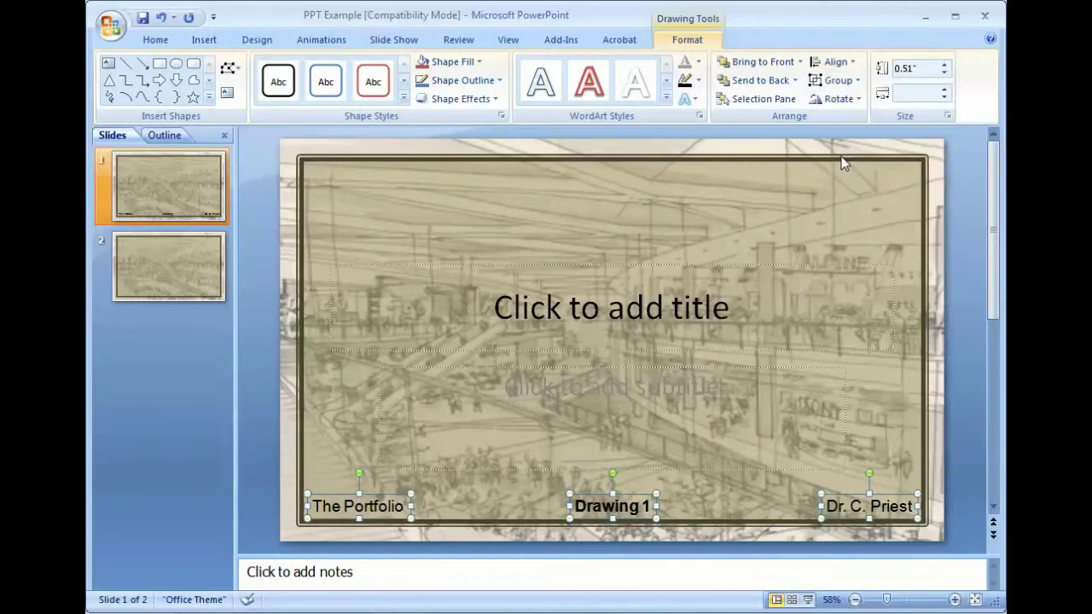
pyautogui.click(744, 538)
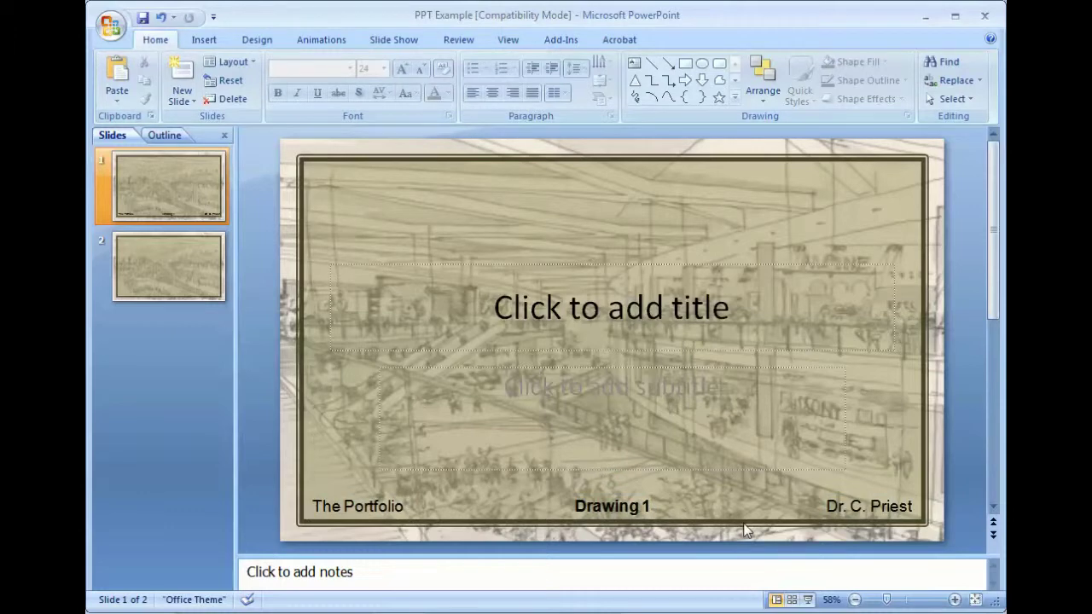
# Copy the three footer text boxes from slide 1 and paste them onto slide 2.
pyautogui.click(220, 270)
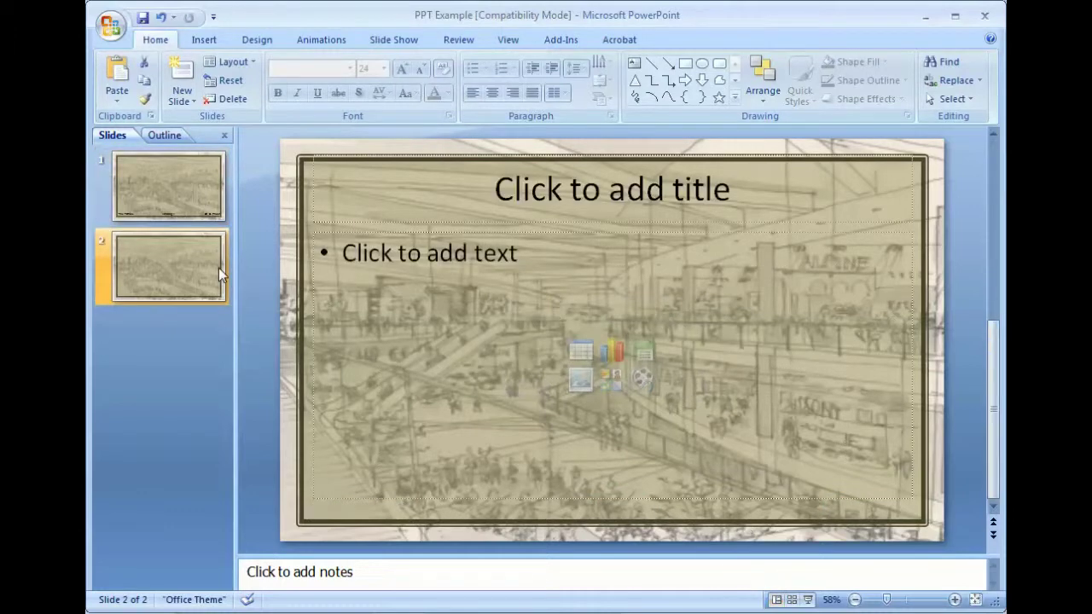
pyautogui.click(198, 191)
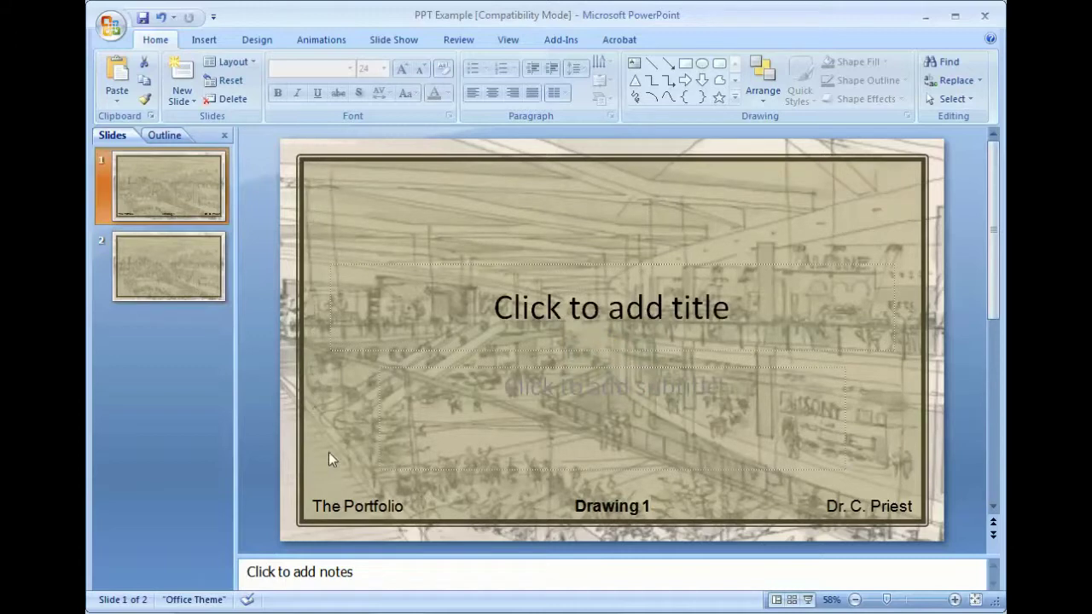
pyautogui.moveTo(290, 483)
pyautogui.mouseDown()
pyautogui.moveTo(776, 539)
pyautogui.moveTo(945, 534)
pyautogui.mouseUp()
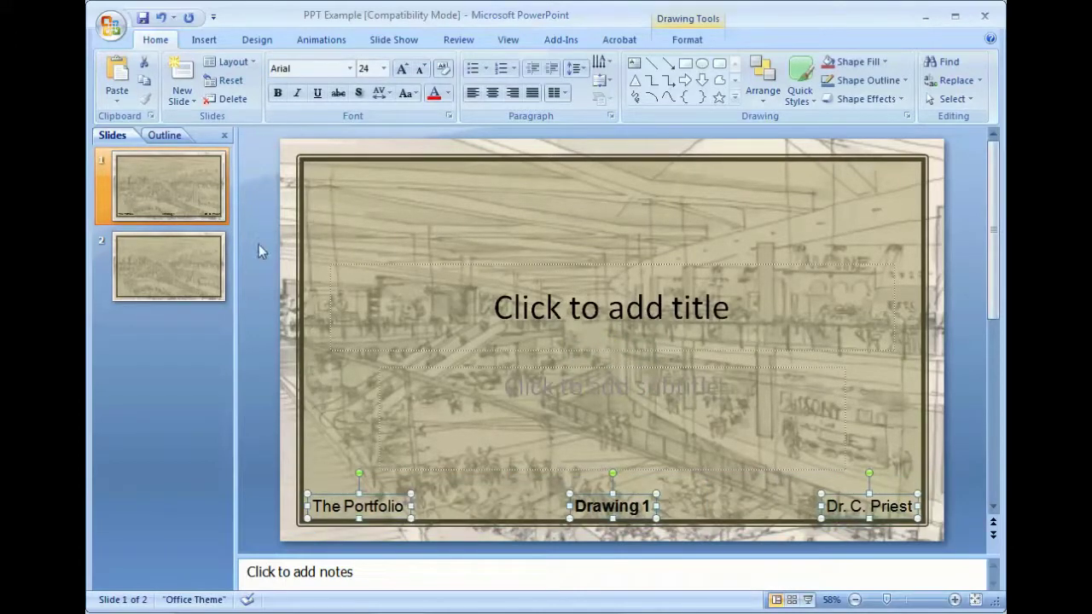
pyautogui.click(189, 273)
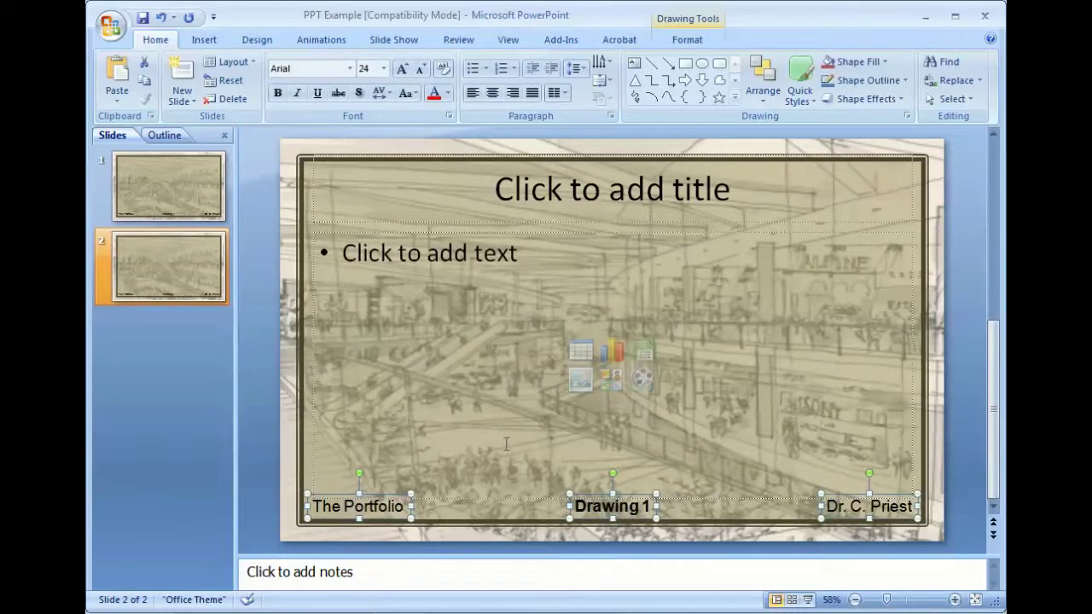
# Add a new third slide and paste the three footer text boxes onto it.
pyautogui.rightClick(163, 326)
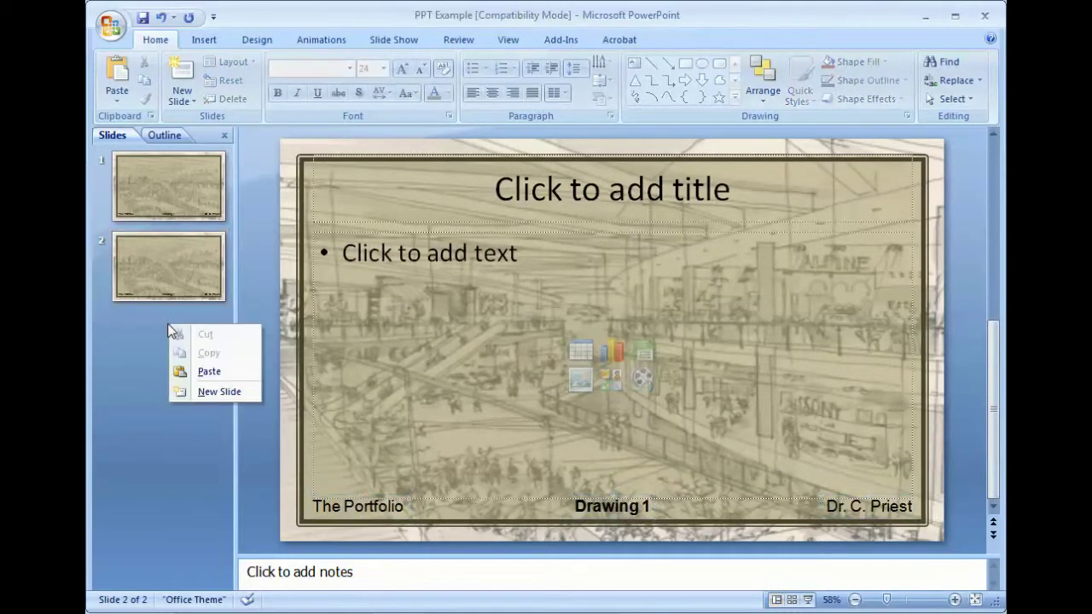
pyautogui.click(209, 396)
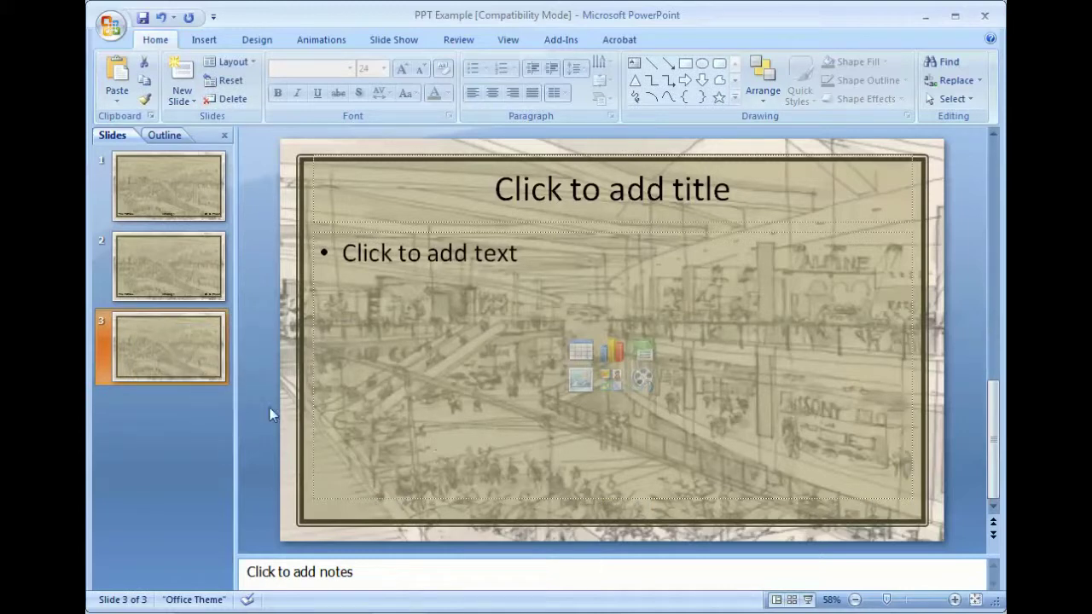
pyautogui.hotkey('ctrl', 'v')
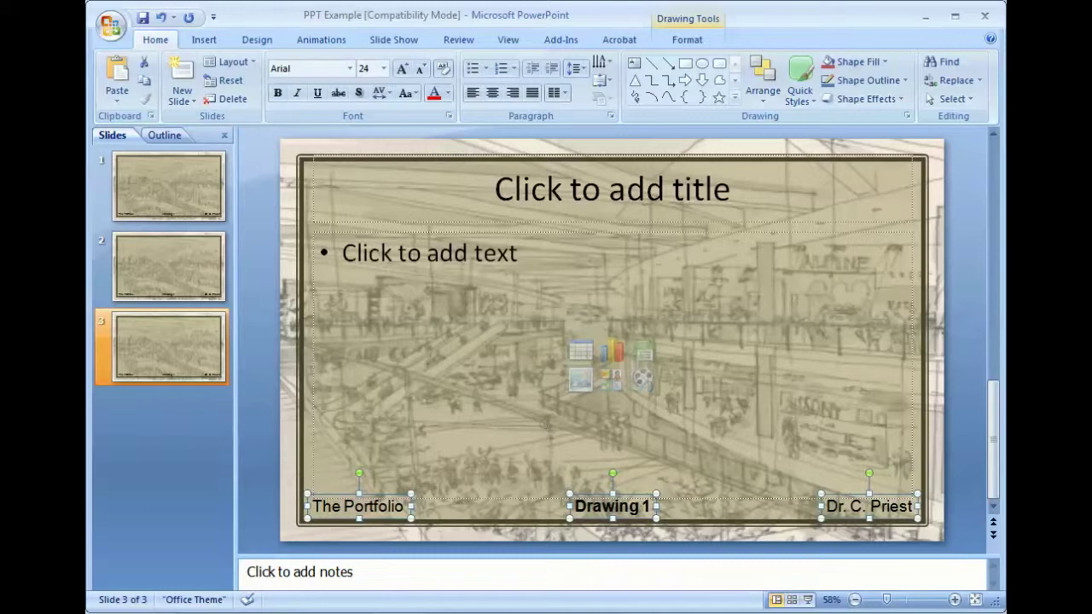
# Try nudging the three footer text boxes on slide 3 slightly upward and undo the move.
pyautogui.press('Up')
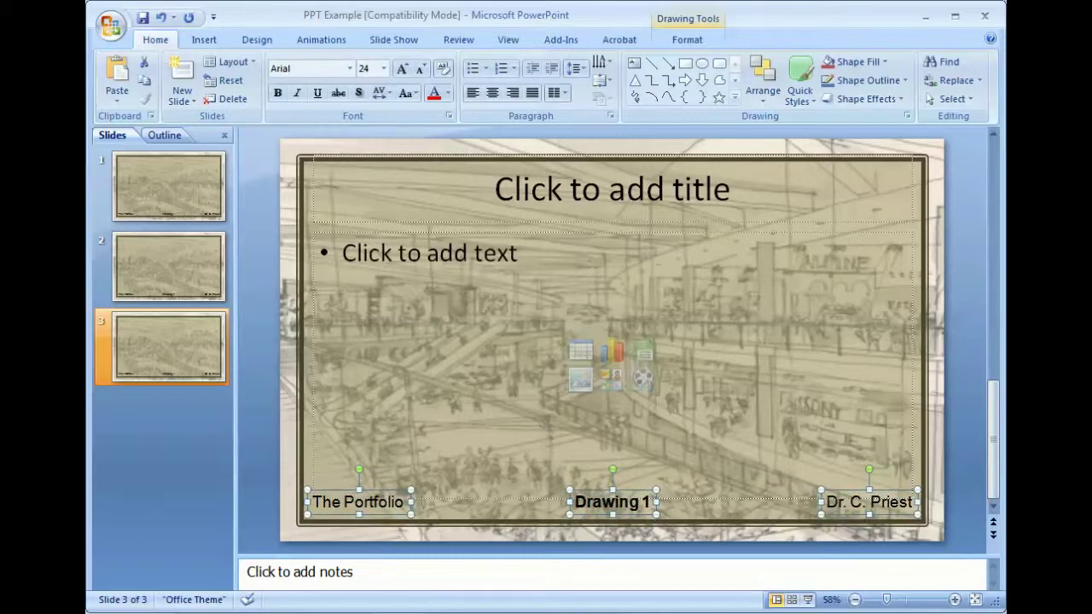
pyautogui.click(190, 320)
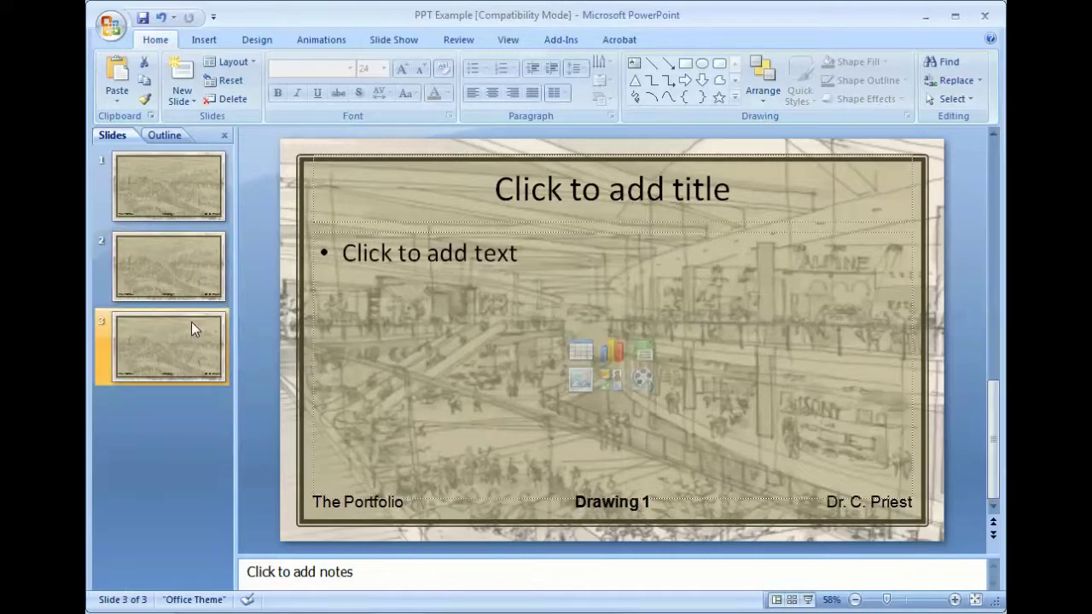
pyautogui.hotkey('ctrl', 'z')
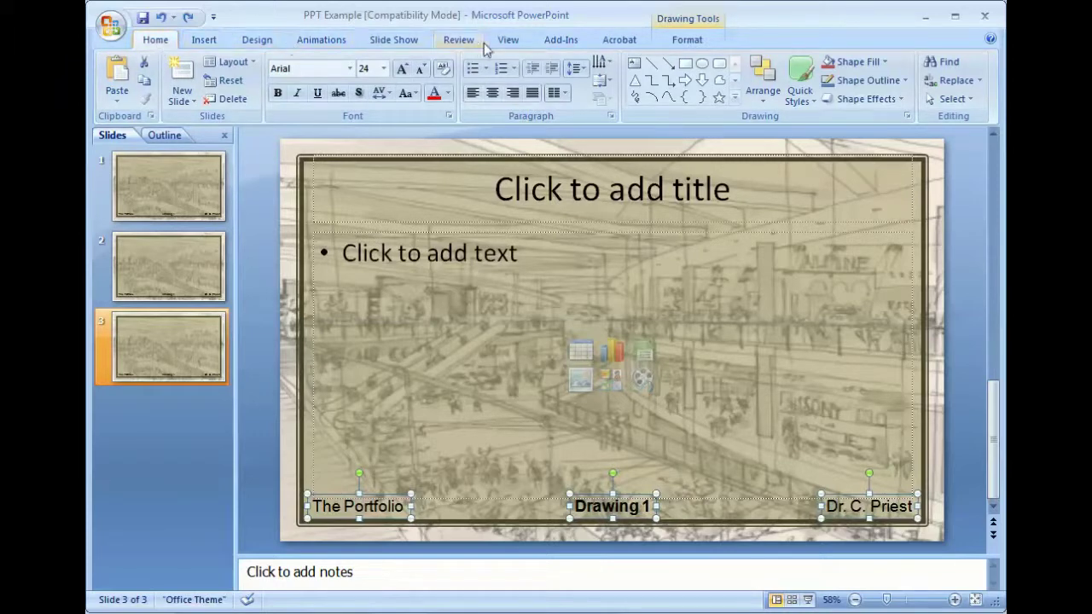
# Open the Slide Master view and paste the three footer text boxes onto the main master slide.
pyautogui.click(511, 42)
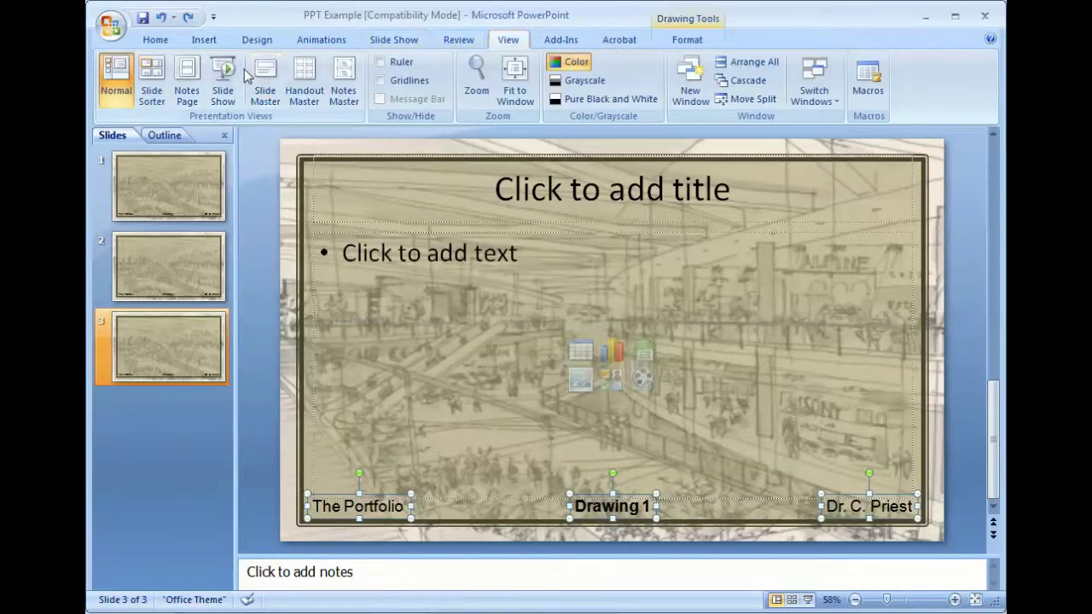
pyautogui.click(266, 81)
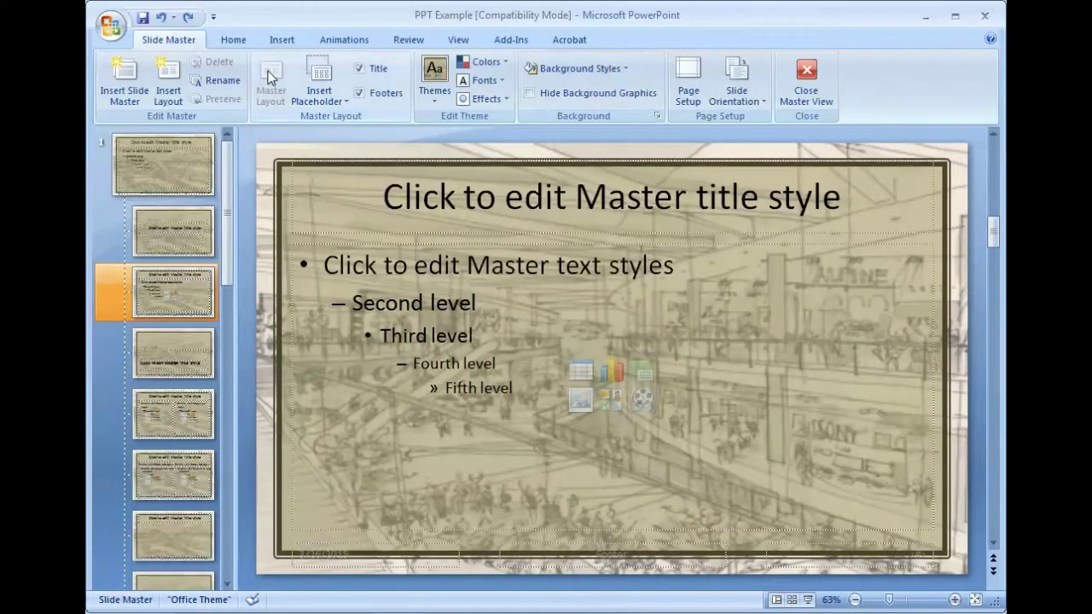
pyautogui.click(160, 177)
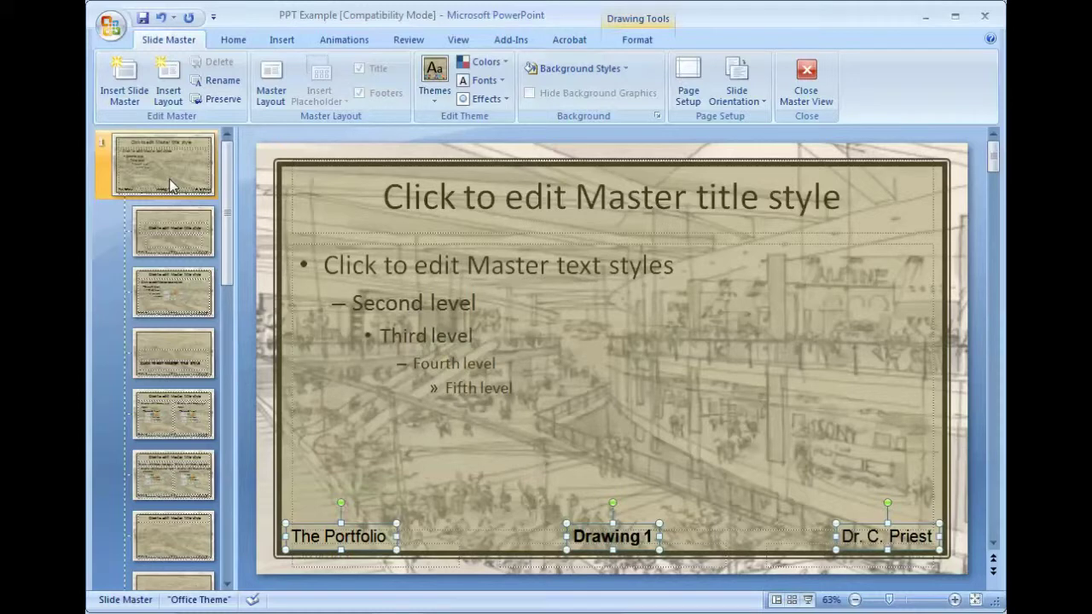
# Delete the "Drawing 1" text box from the main master slide and close the master view.
pyautogui.click(688, 465)
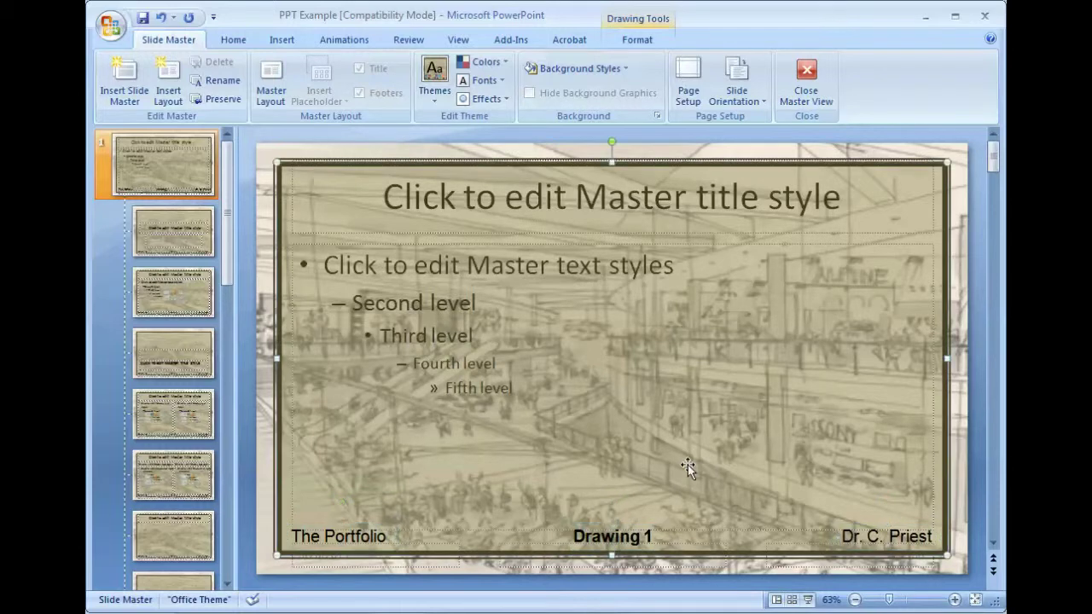
pyautogui.click(644, 521)
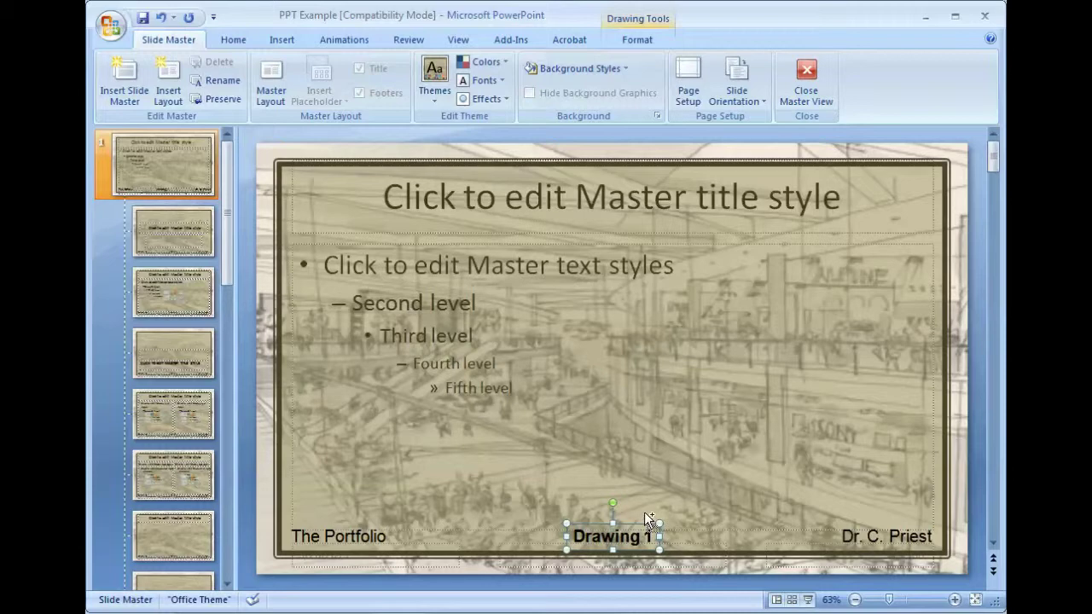
pyautogui.press('Delete')
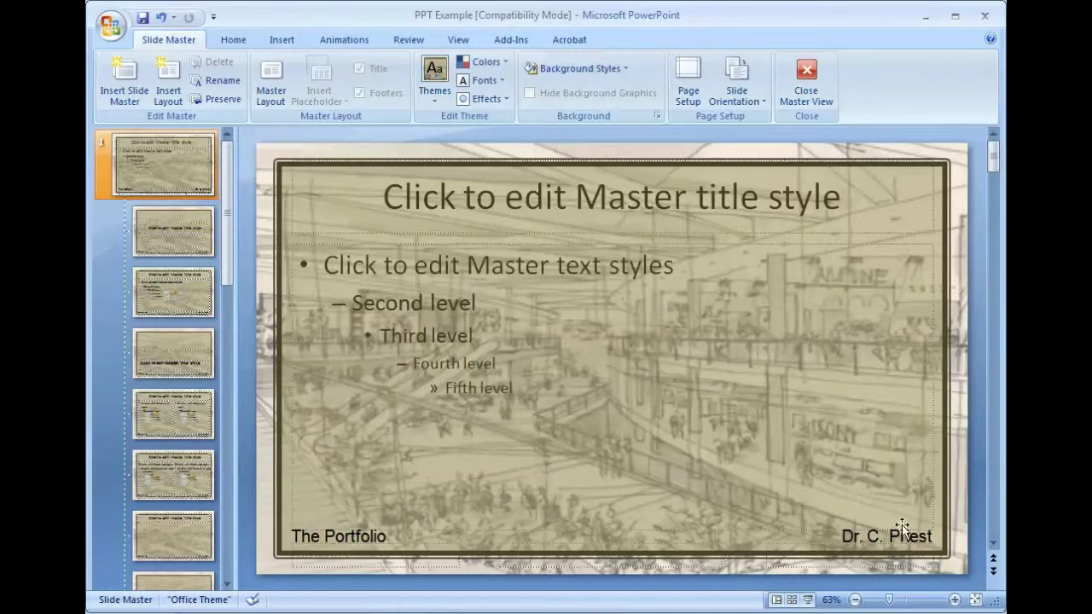
pyautogui.click(804, 77)
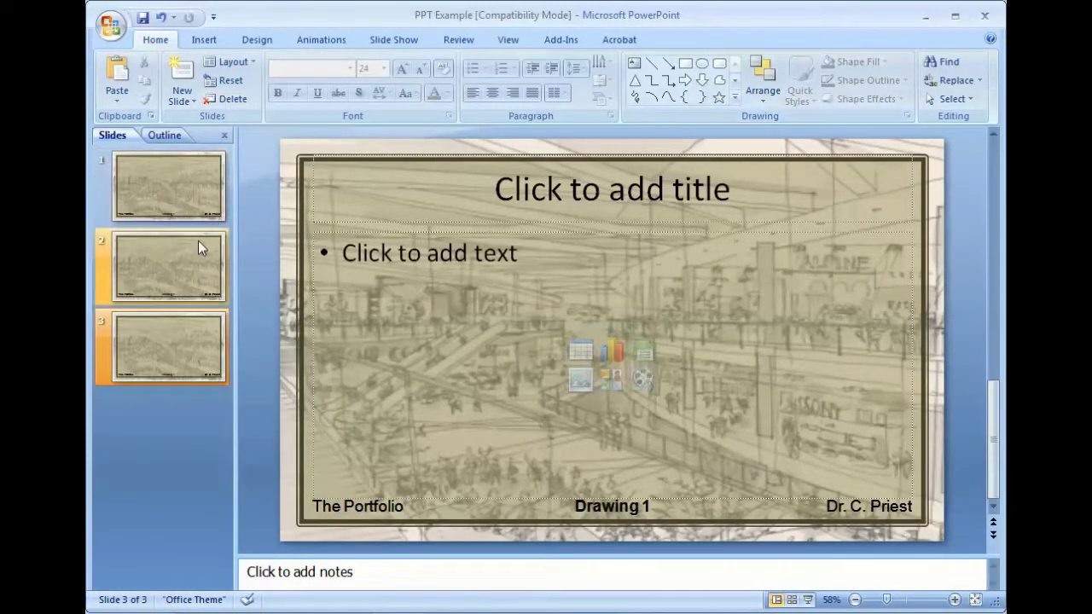
# Delete the three pasted footer text boxes from slide 3, leaving only the labels from the master.
pyautogui.click(369, 473)
pyautogui.moveTo(290, 467); pyautogui.dragTo(943, 531)
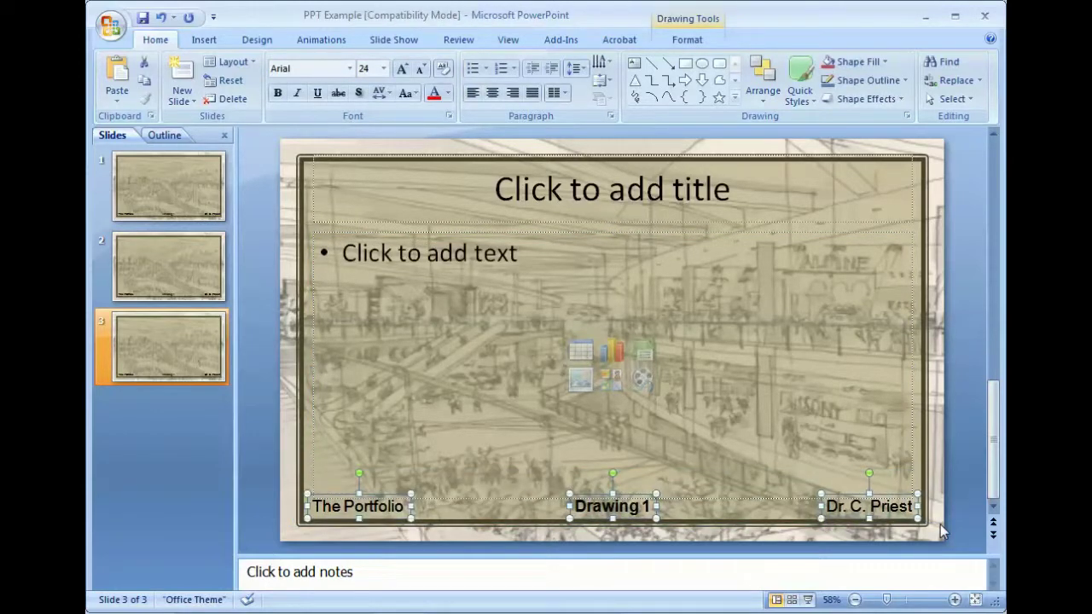
pyautogui.press('Delete')
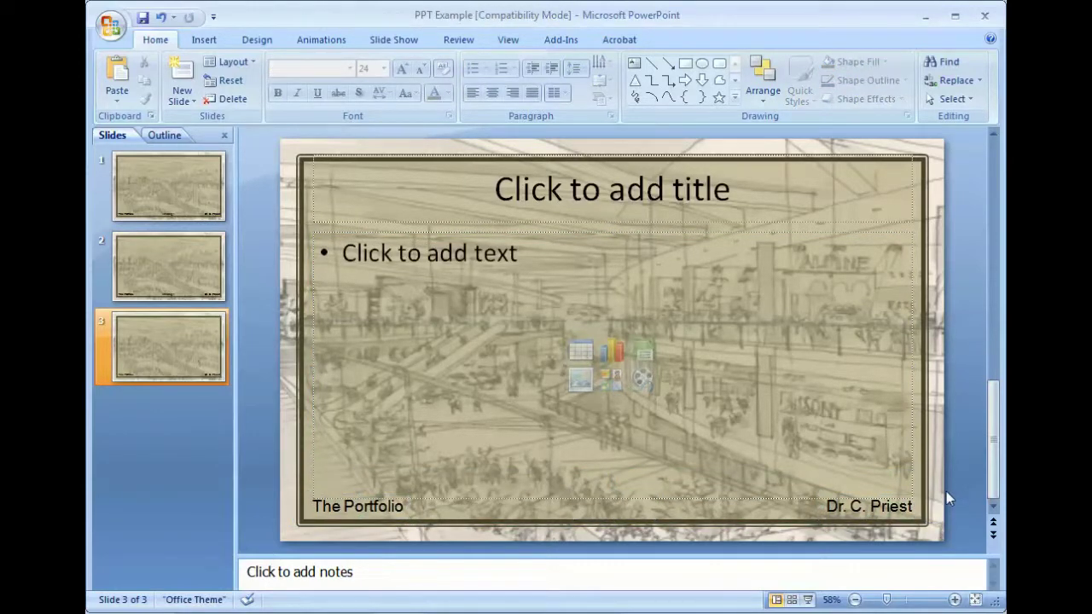
# Add a new fourth slide and paste the bold "Drawing 1" text box at its bottom middle.
pyautogui.rightClick(209, 394)
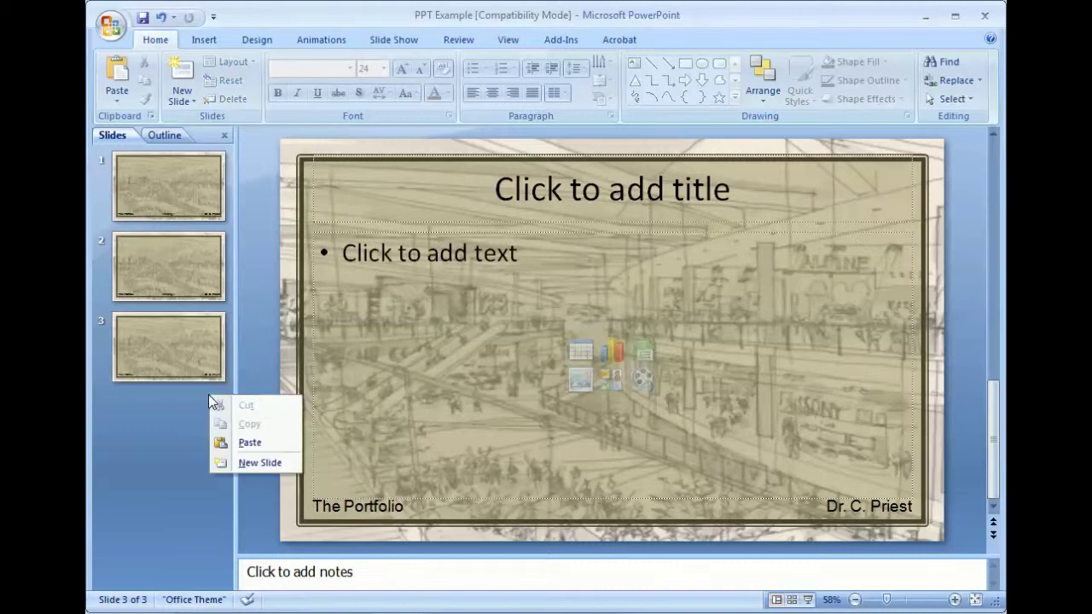
pyautogui.click(238, 462)
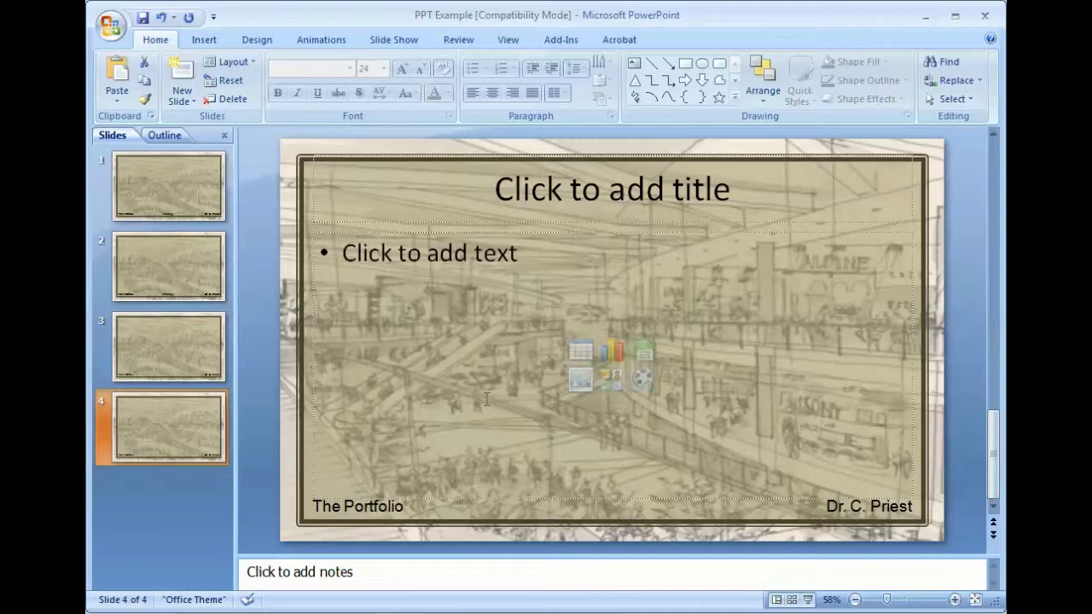
pyautogui.press('Tab')
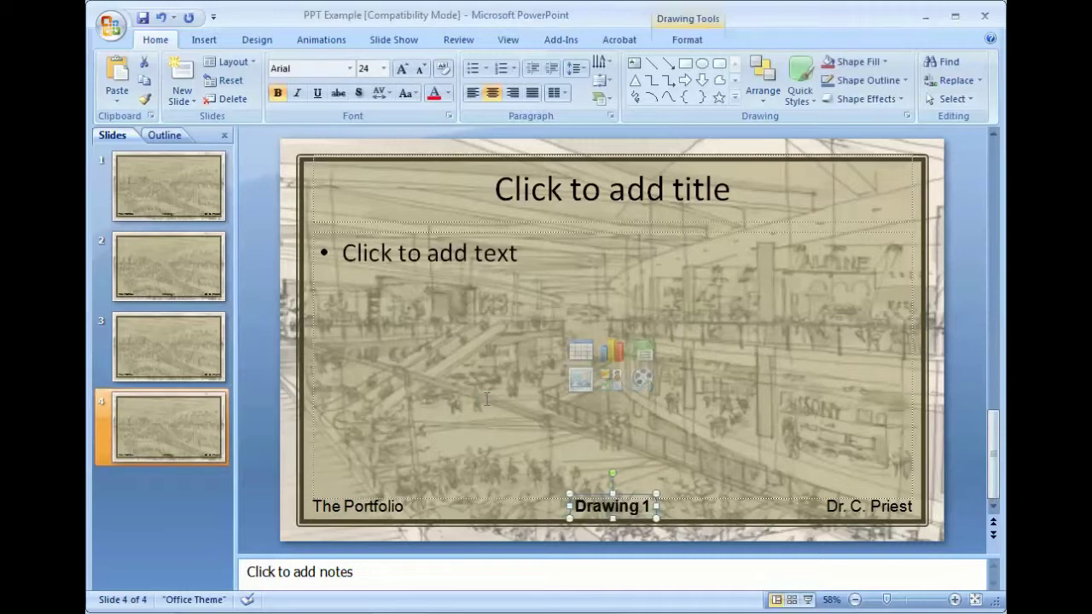
# Add a fifth slide with a pasted copy of the drawing label and change its text to "Drawing 2".
pyautogui.rightClick(205, 488)
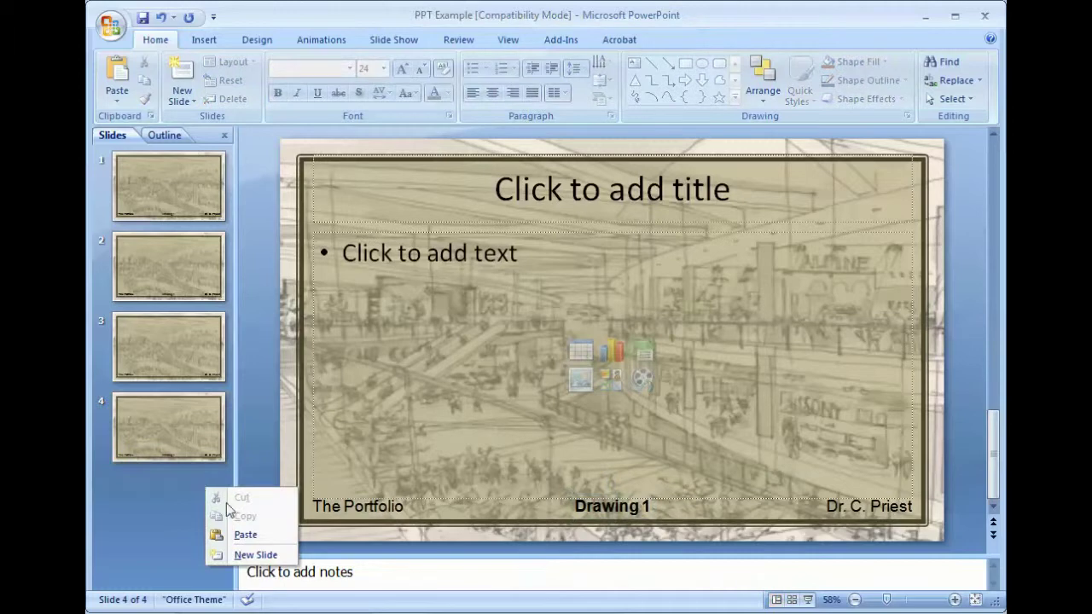
pyautogui.click(239, 555)
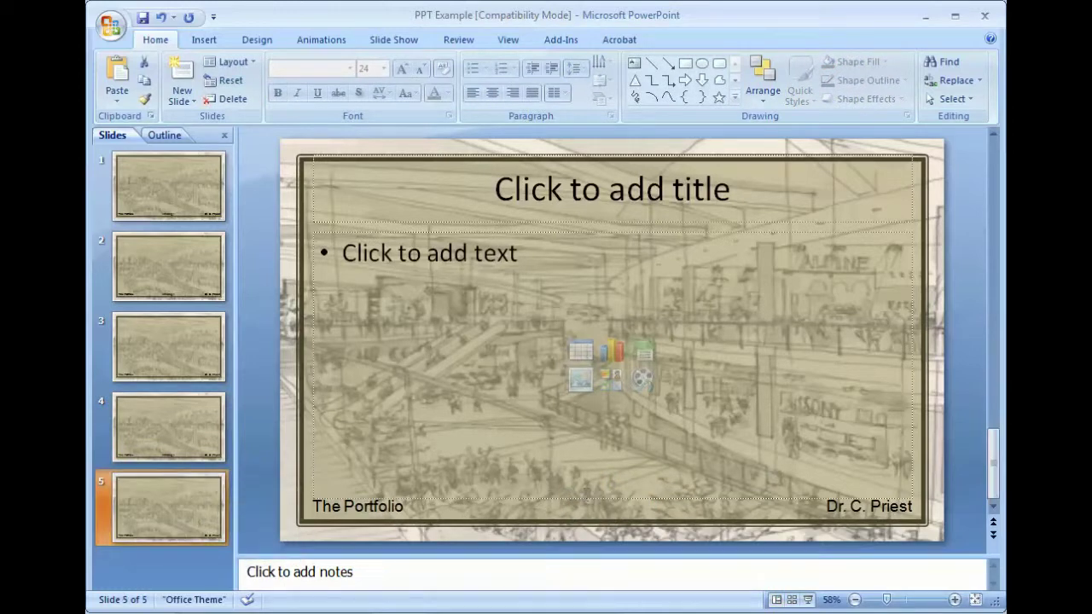
pyautogui.click(590, 490)
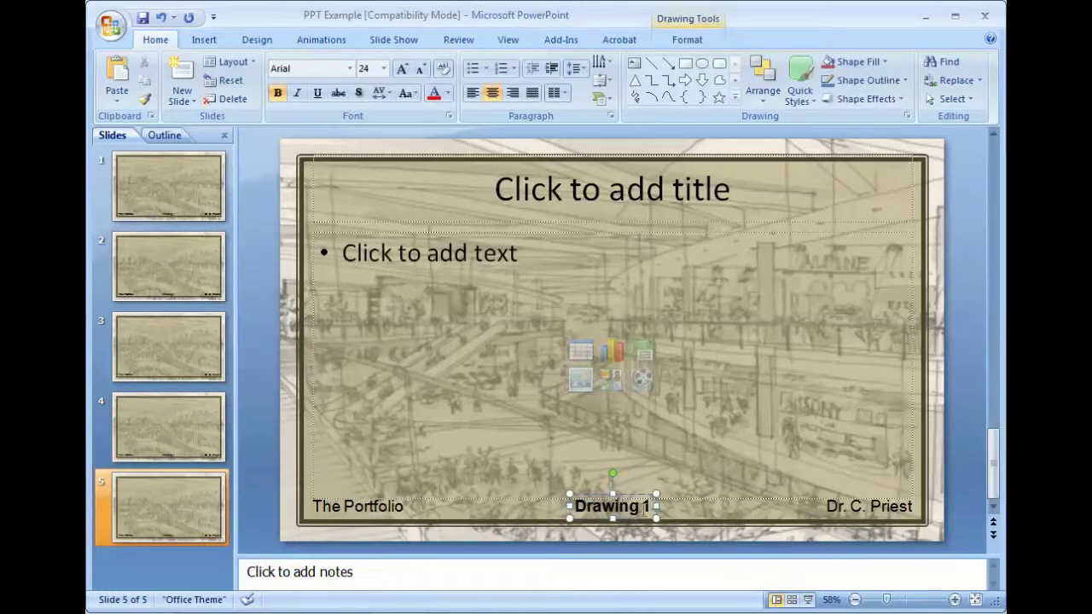
pyautogui.click(651, 507)
pyautogui.write('2')
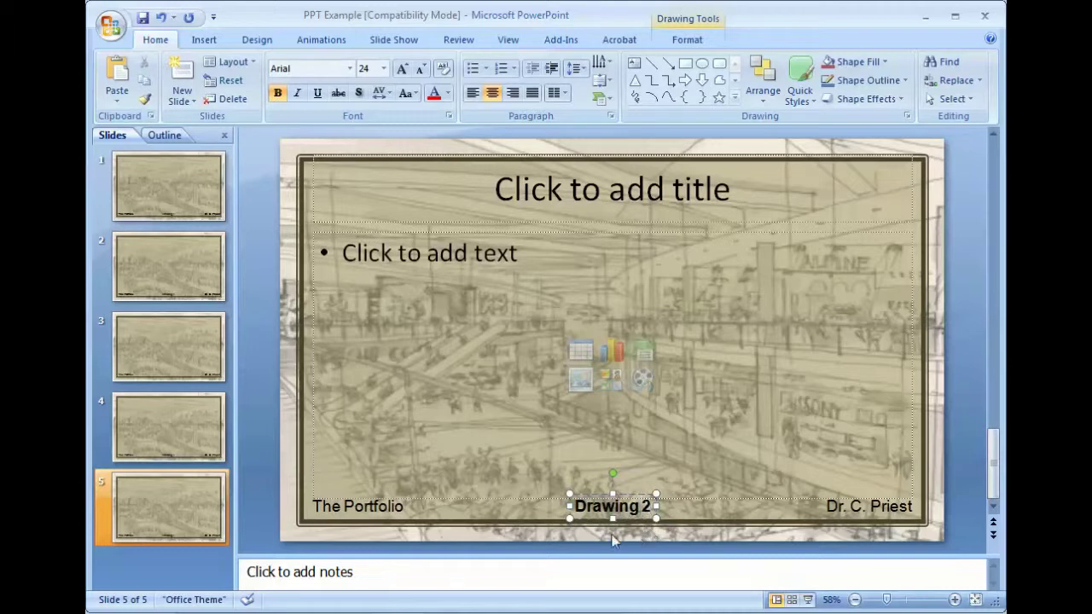
# Add a sixth slide with a pasted copy of the drawing label, change its text to "Model 1" and deselect it.
pyautogui.click(189, 556)
pyautogui.rightClick(190, 556)
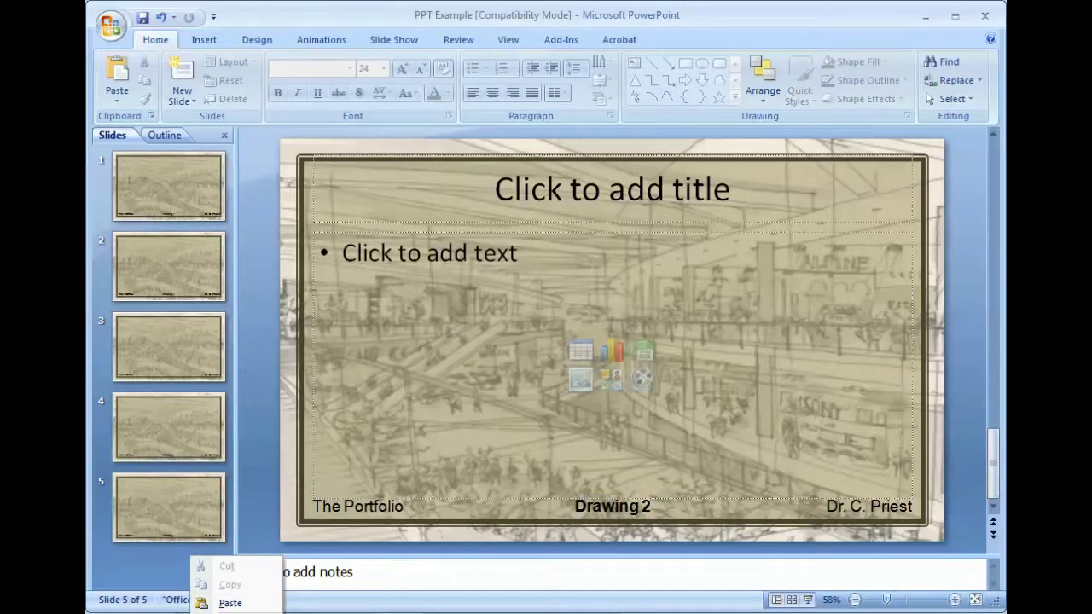
pyautogui.click(231, 603)
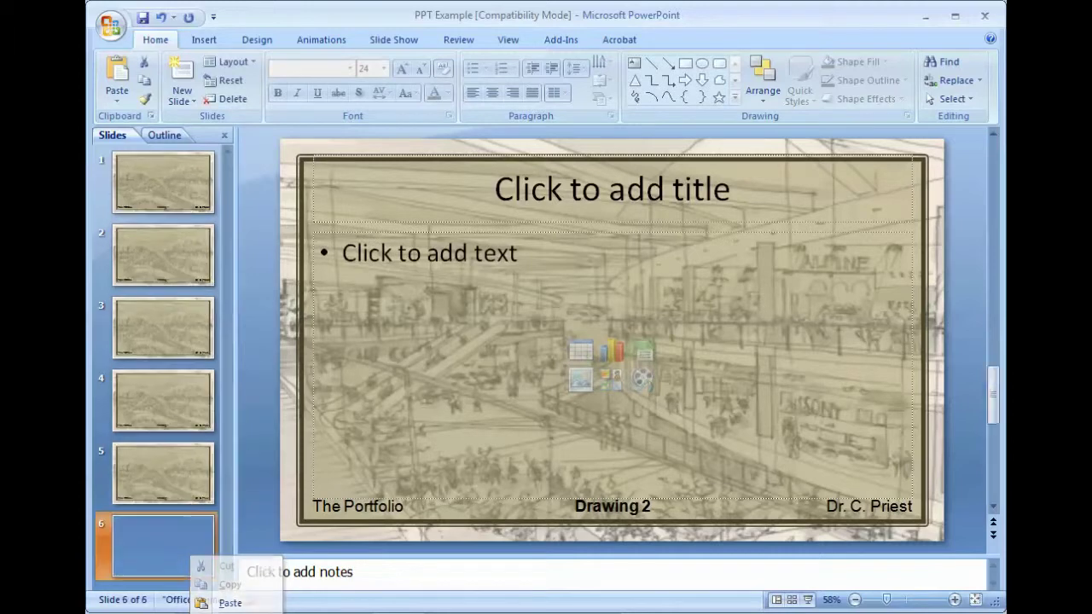
pyautogui.click(638, 498)
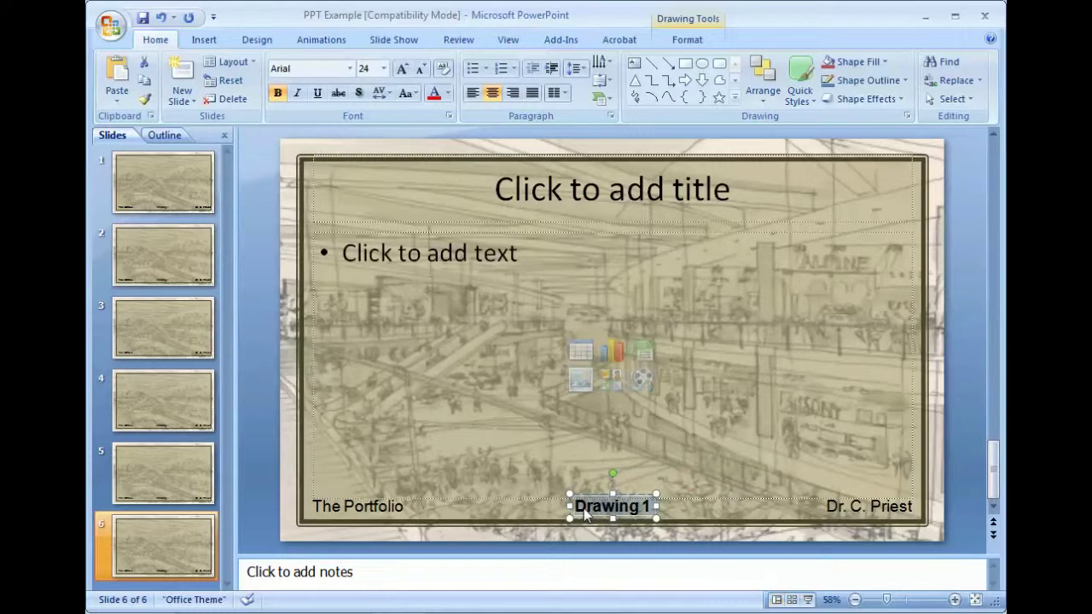
pyautogui.write('Model')
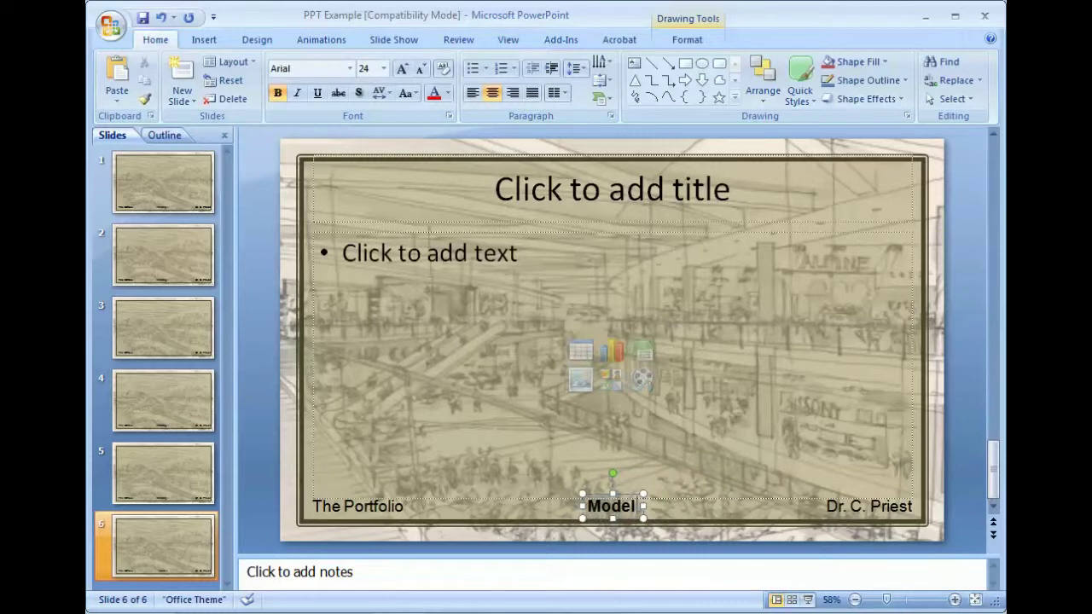
pyautogui.write(' 1')
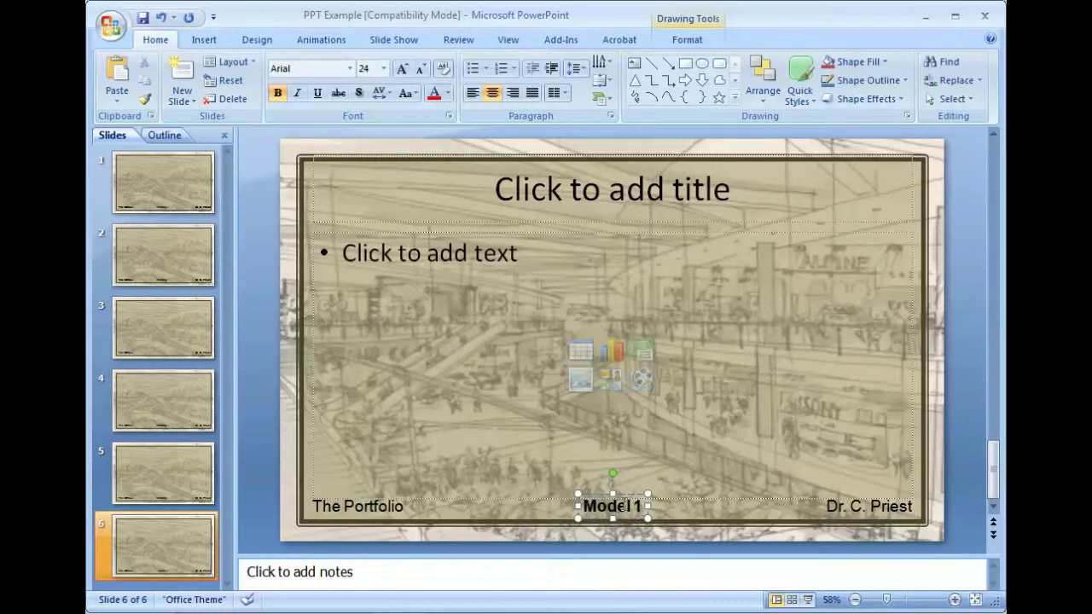
pyautogui.click(695, 492)
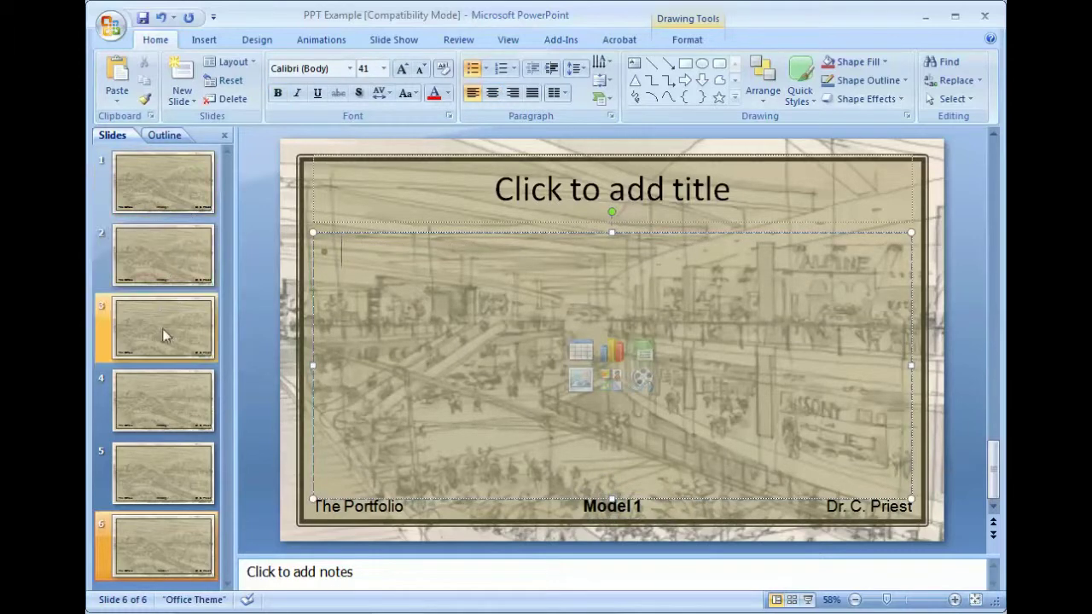
# Go through slides 3, 4 and 5 to compare their footer labels.
pyautogui.click(182, 337)
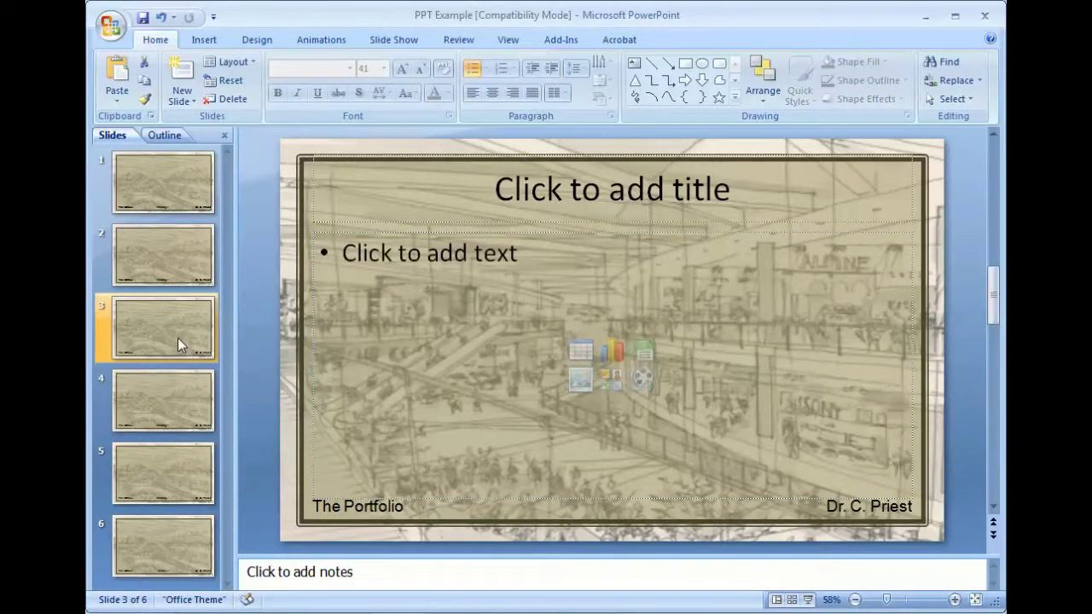
pyautogui.click(179, 387)
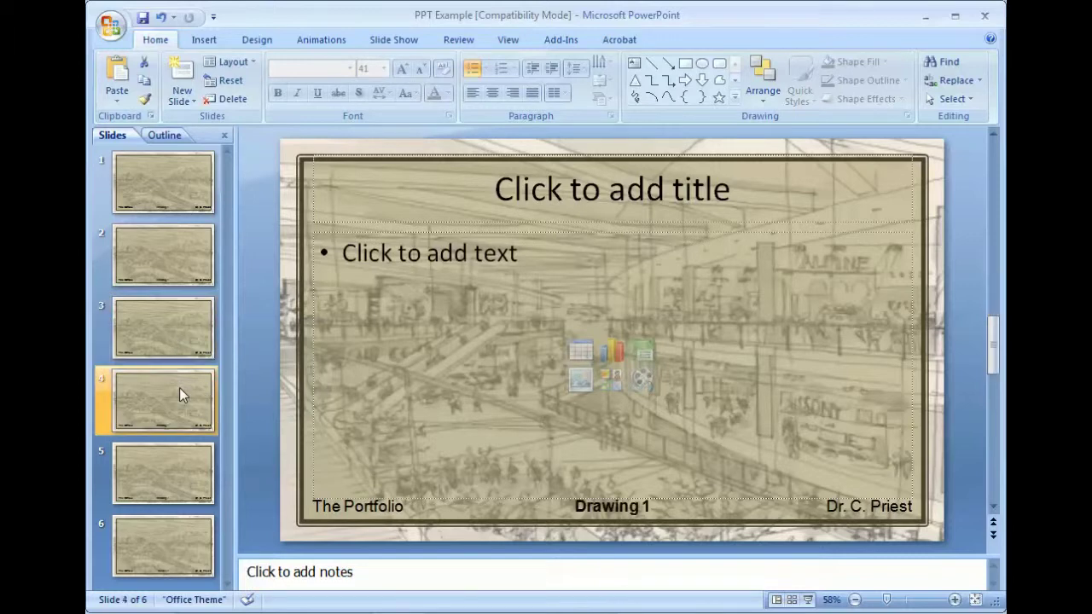
pyautogui.click(185, 460)
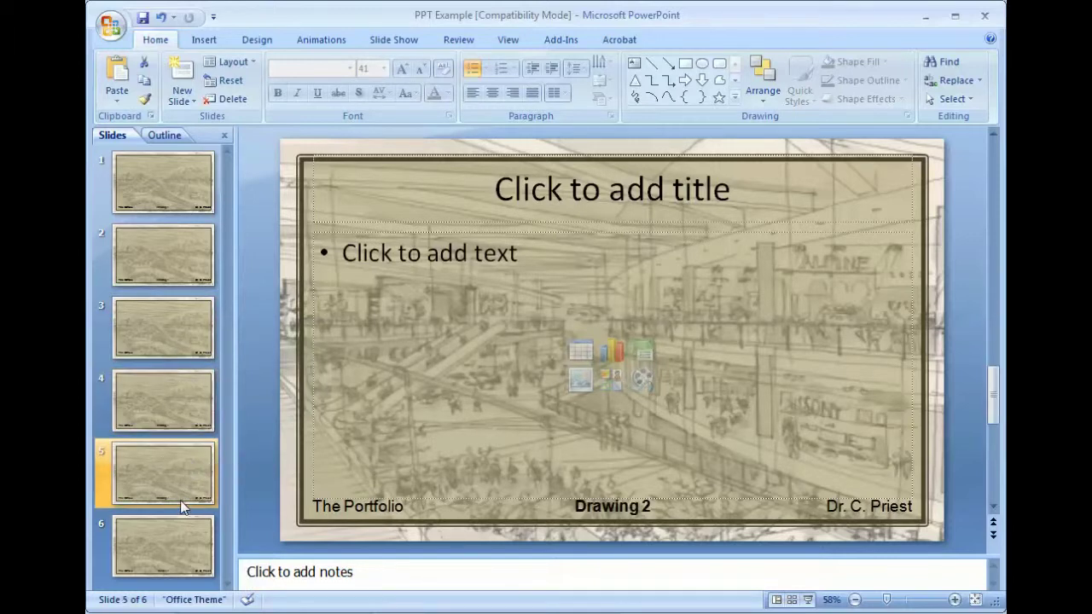
# Go to slide 6, switch to the slide master view and select the top-level master slide.
pyautogui.click(179, 537)
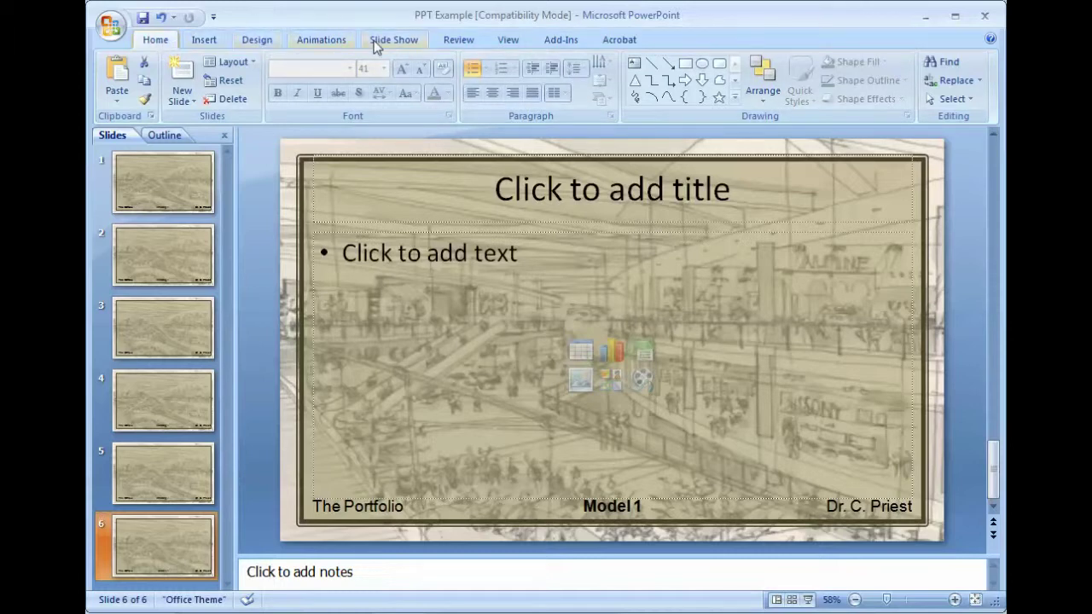
pyautogui.click(256, 40)
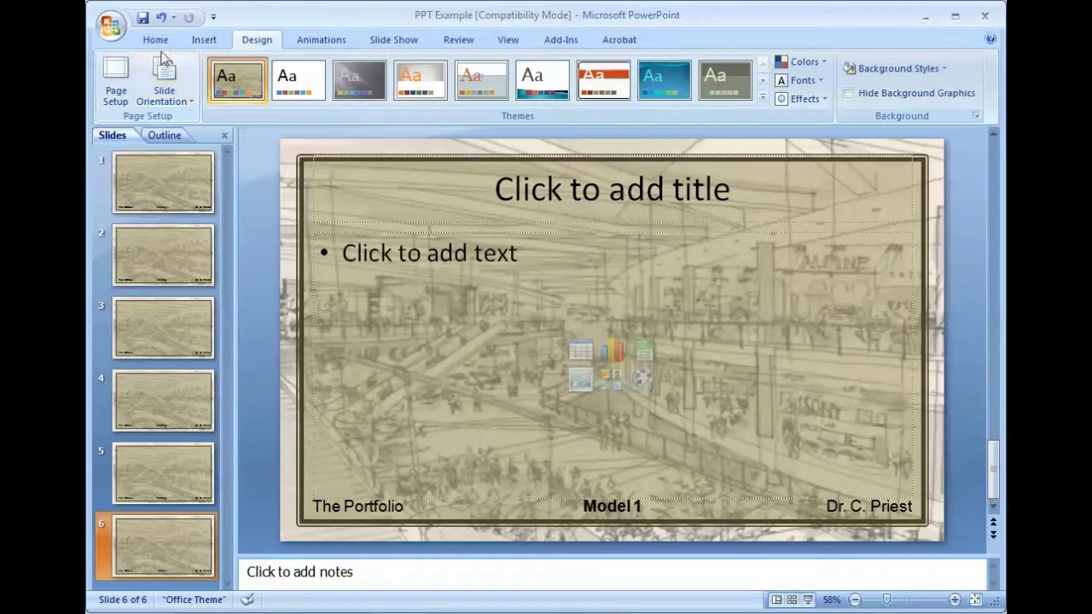
pyautogui.click(508, 40)
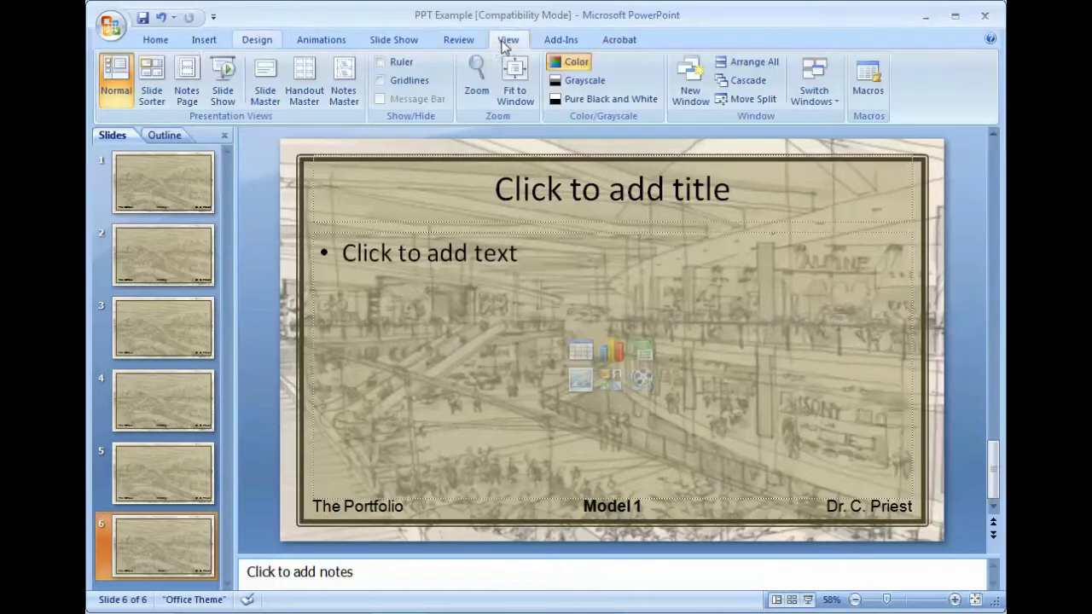
pyautogui.click(273, 78)
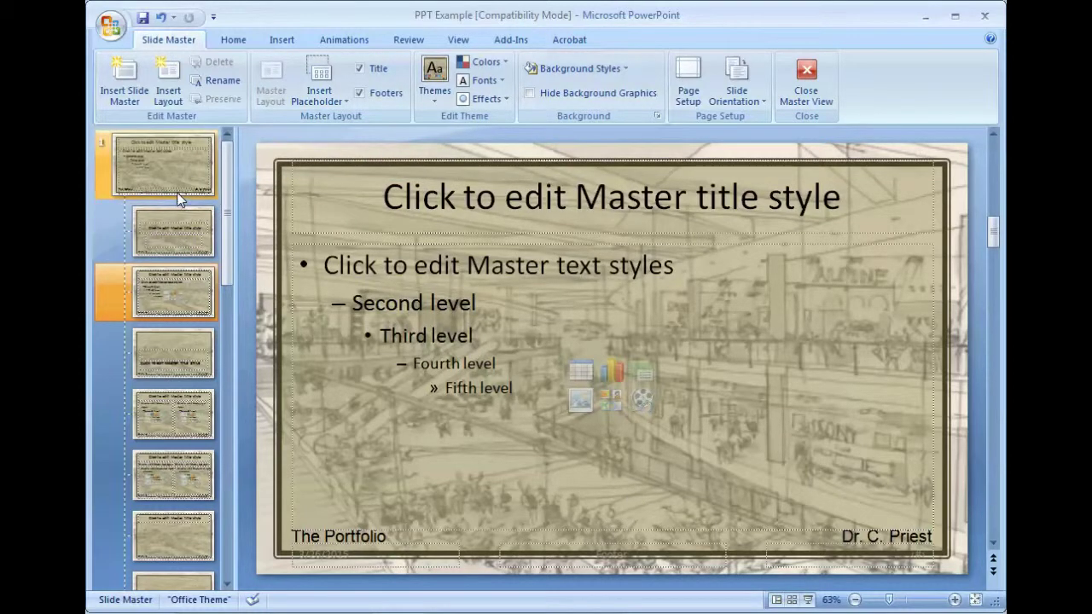
pyautogui.click(190, 166)
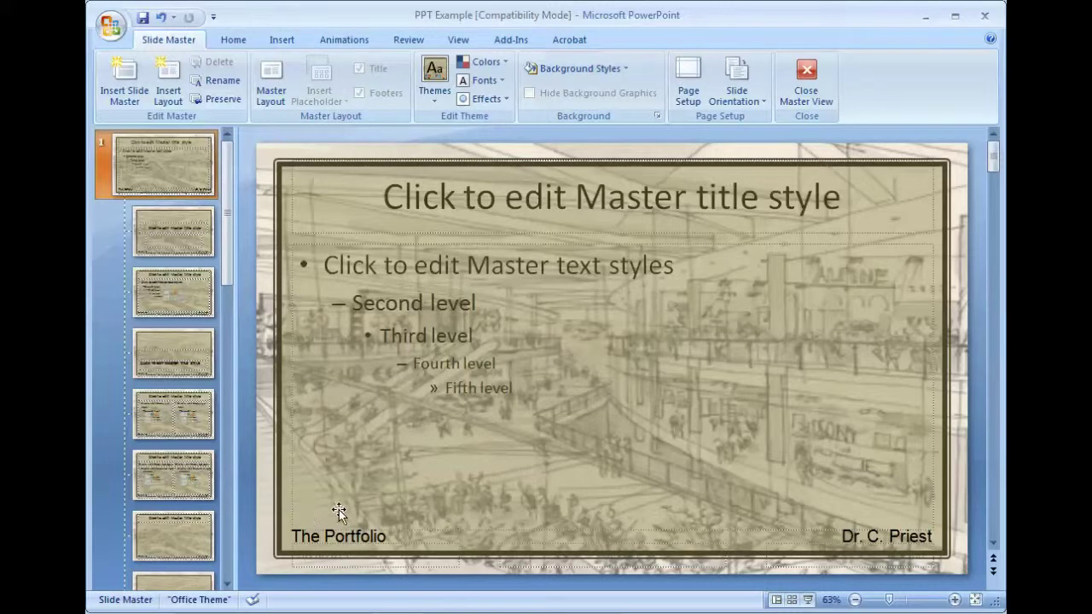
# Draw a thin rectangle across the master just above the footer labels and adjust its edges to align with both labels' outer ends.
pyautogui.click(275, 40)
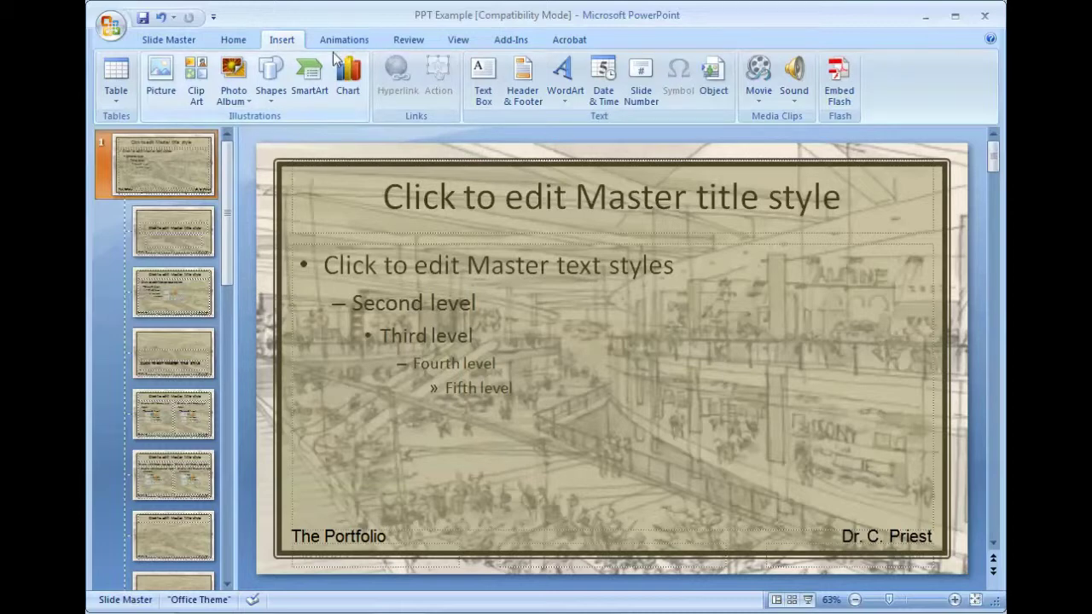
pyautogui.click(271, 78)
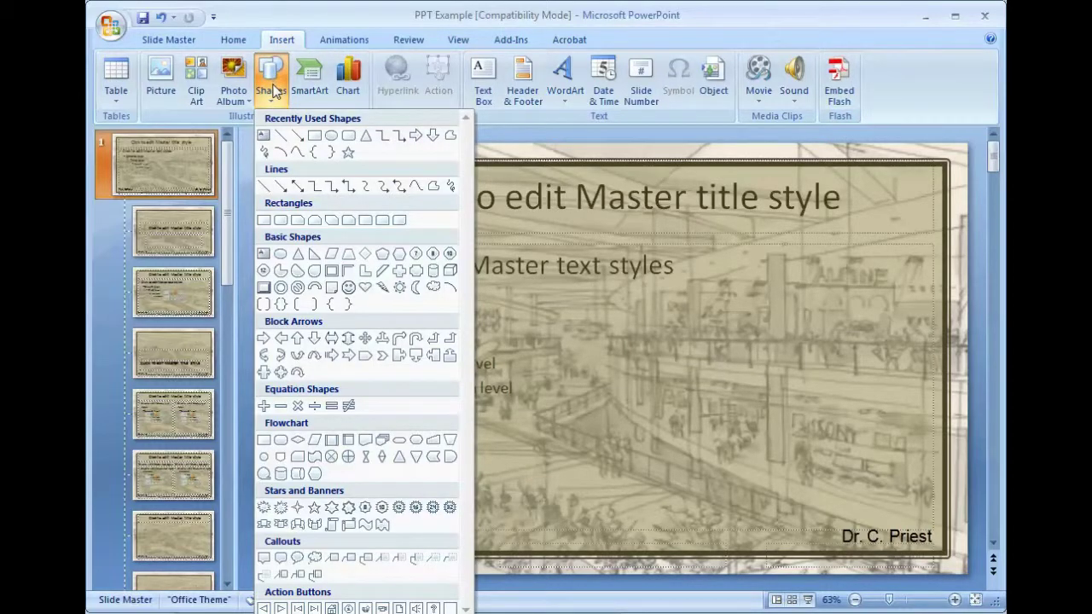
pyautogui.click(315, 137)
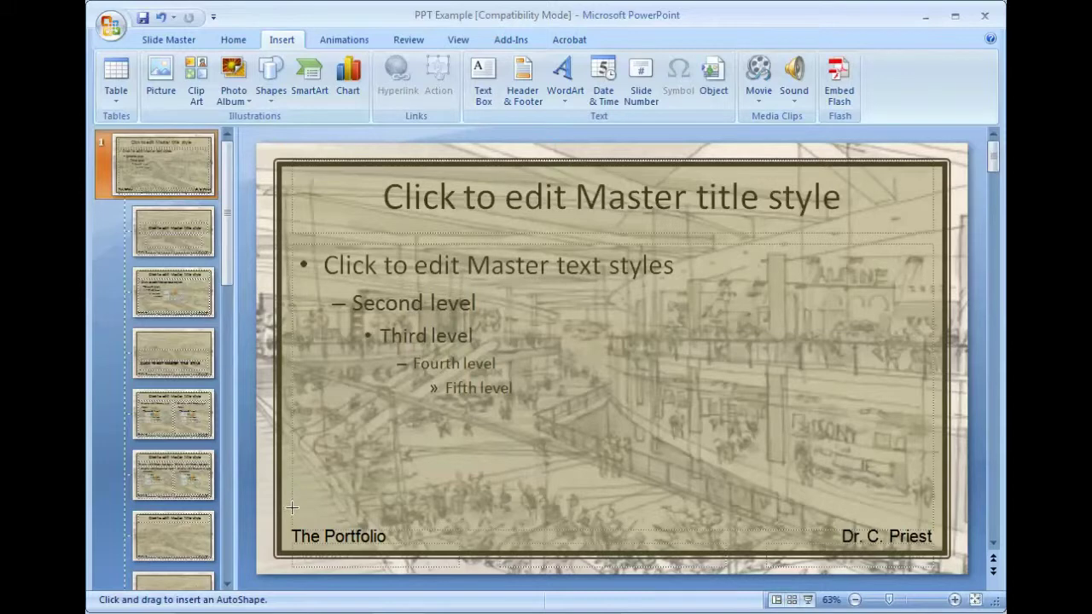
pyautogui.moveTo(293, 509); pyautogui.dragTo(936, 517)
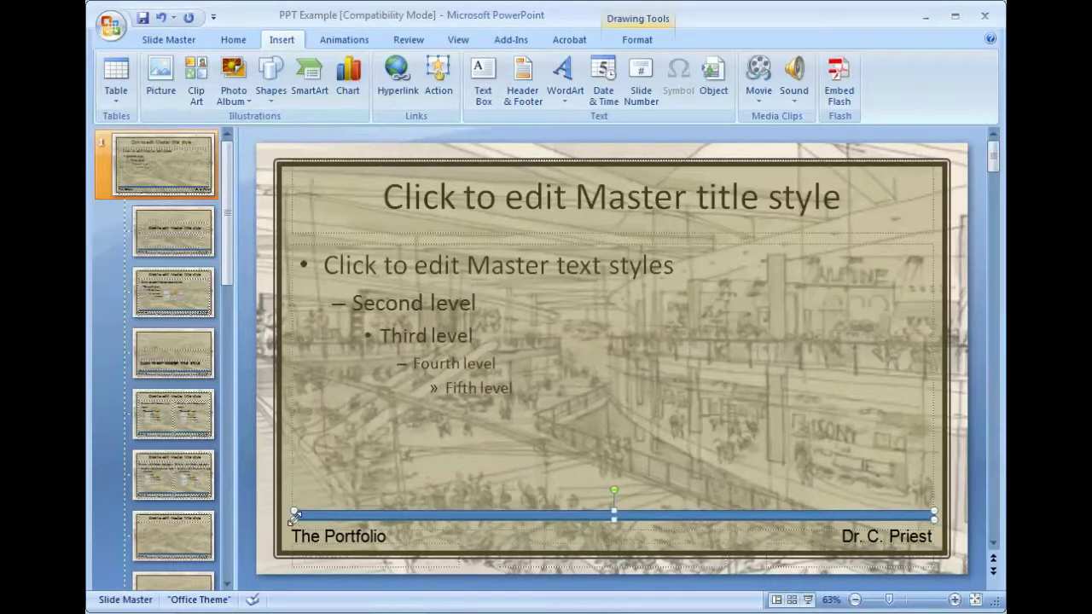
pyautogui.moveTo(294, 519); pyautogui.dragTo(290, 522)
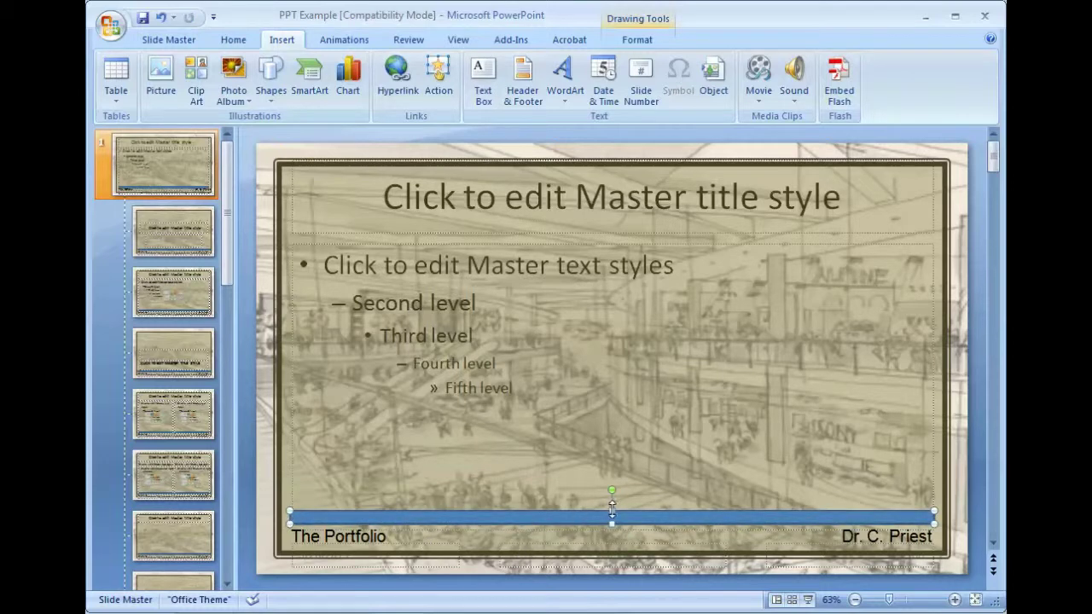
pyautogui.moveTo(612, 512); pyautogui.dragTo(611, 517)
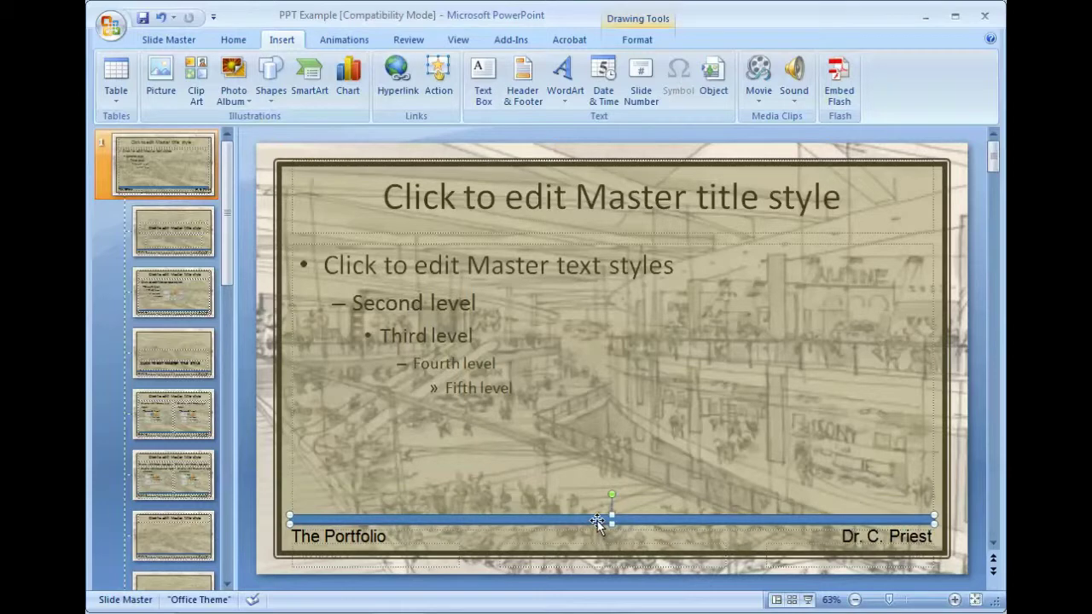
# Format the rectangle with the darkest tan theme shade as its outline and the second-darkest tan shade as its solid fill.
pyautogui.rightClick(598, 521)
pyautogui.click(615, 507)
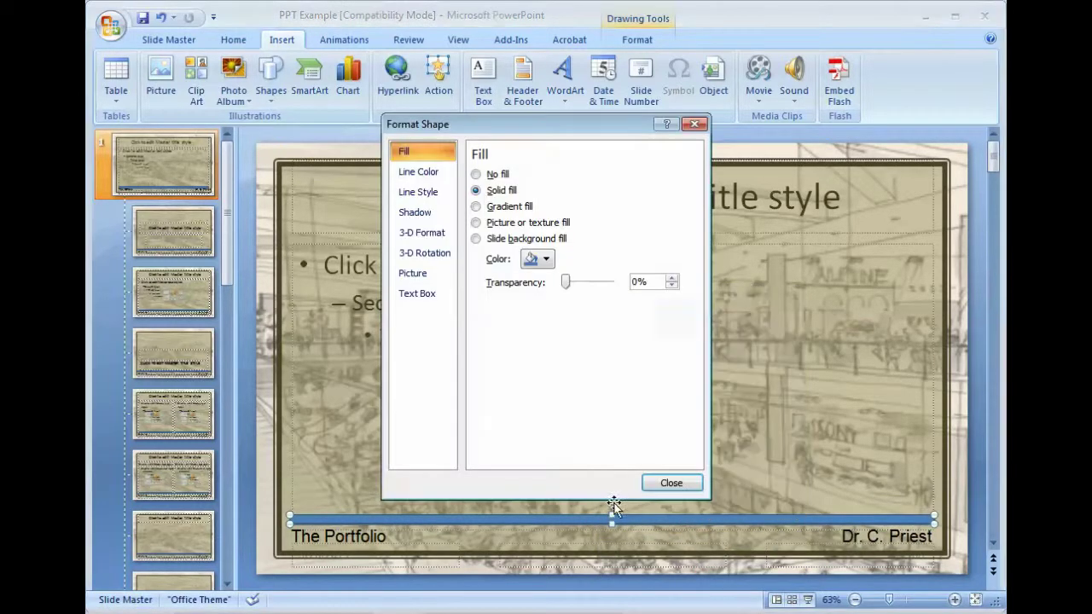
pyautogui.click(428, 175)
pyautogui.click(544, 231)
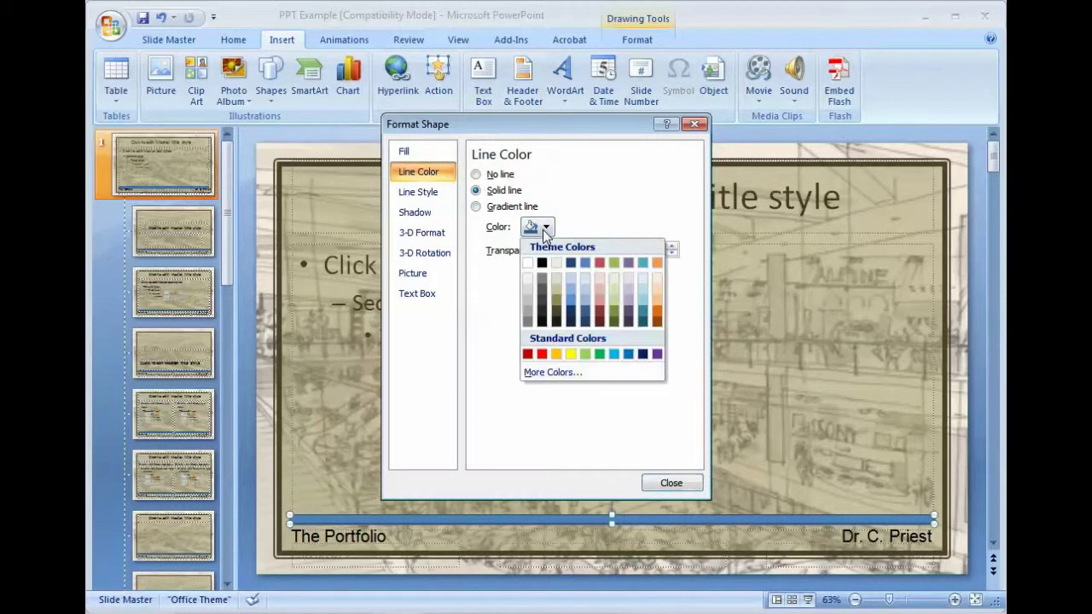
pyautogui.click(559, 324)
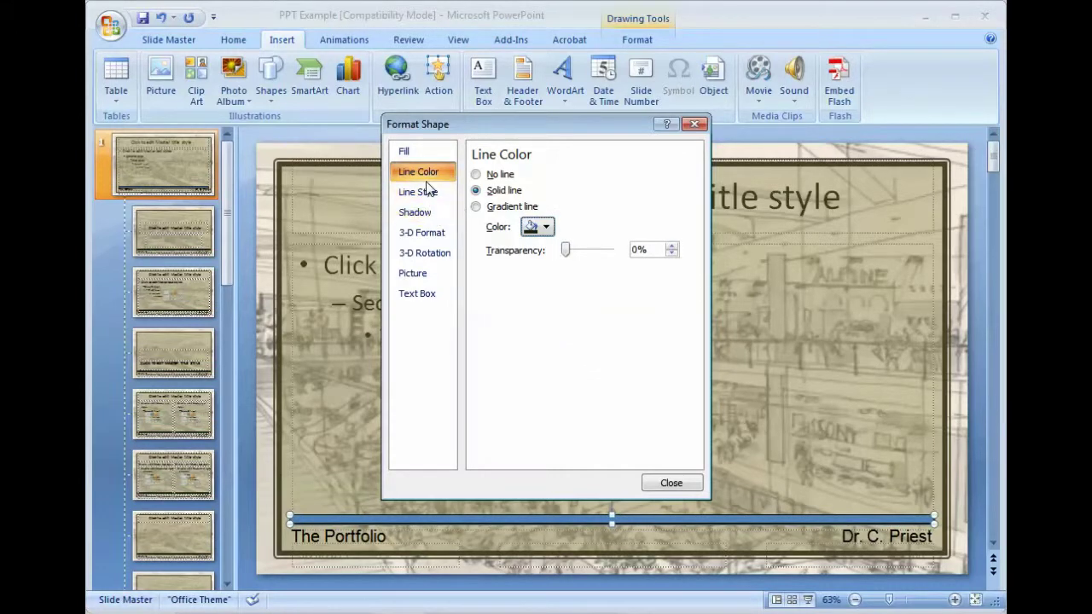
pyautogui.click(410, 150)
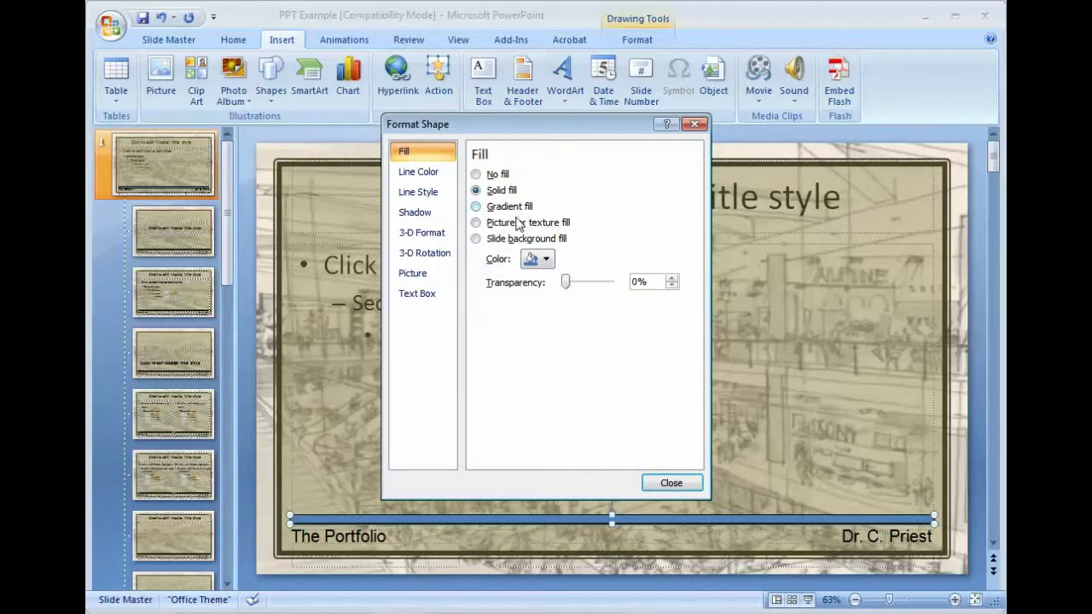
pyautogui.click(547, 259)
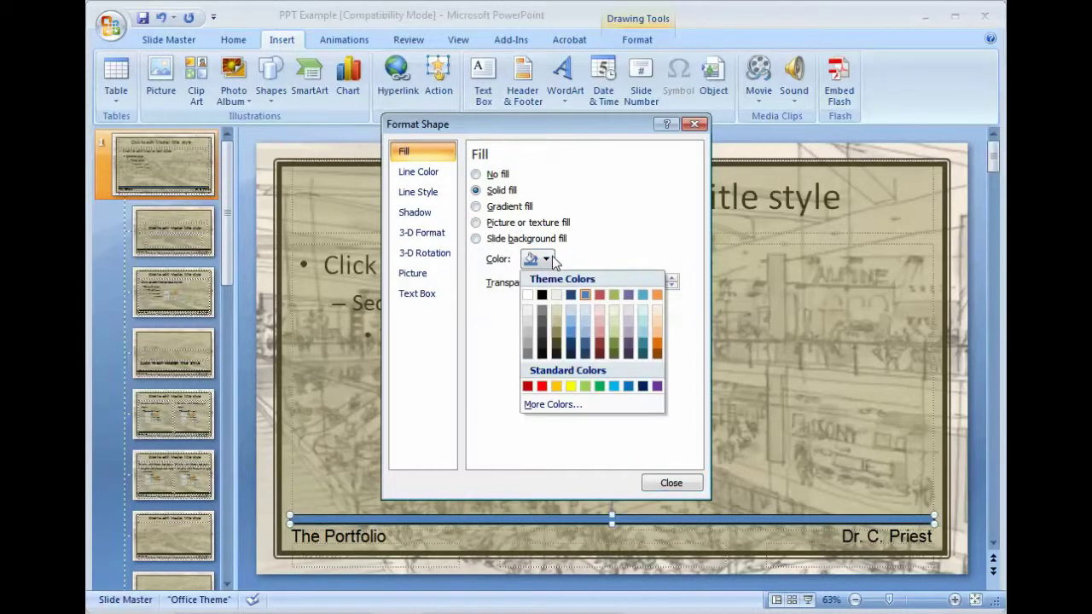
pyautogui.click(556, 343)
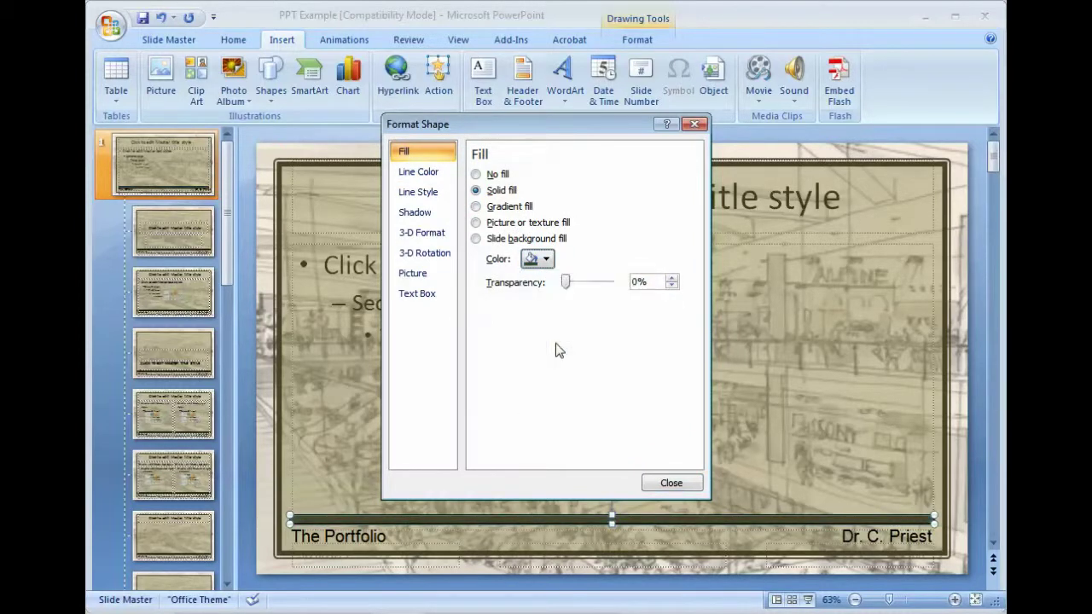
# Give the rectangle the outer shadow preset that falls straight below it, and finish formatting the shape.
pyautogui.click(433, 236)
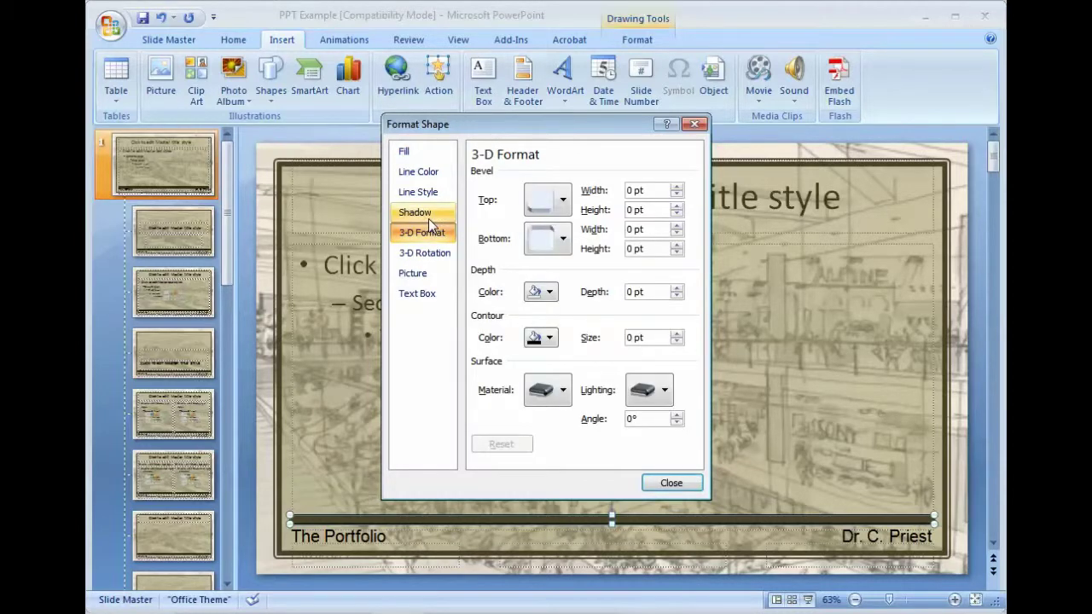
pyautogui.click(429, 219)
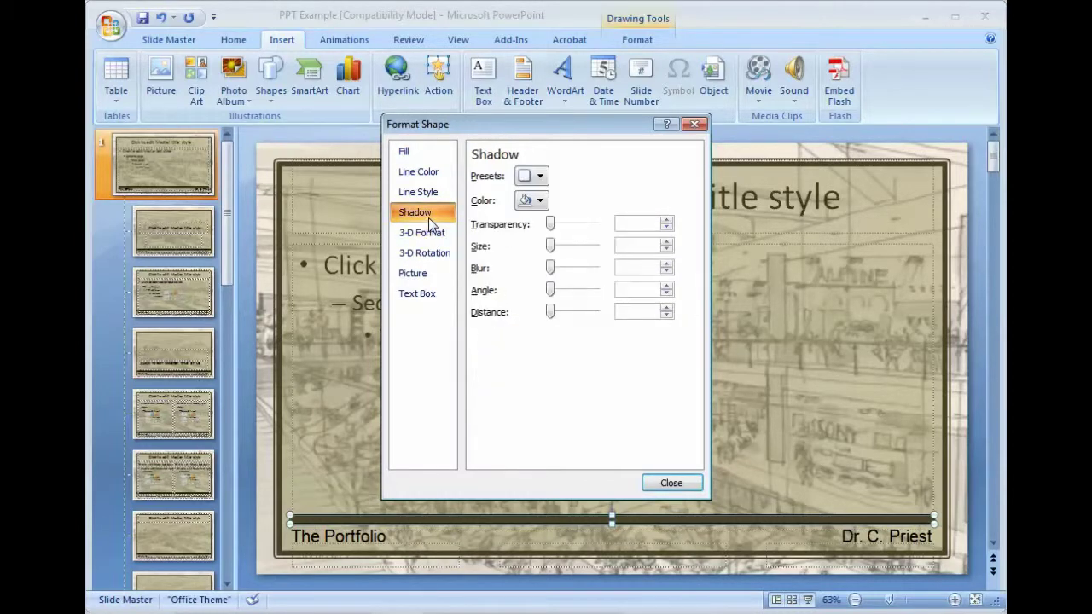
pyautogui.click(541, 176)
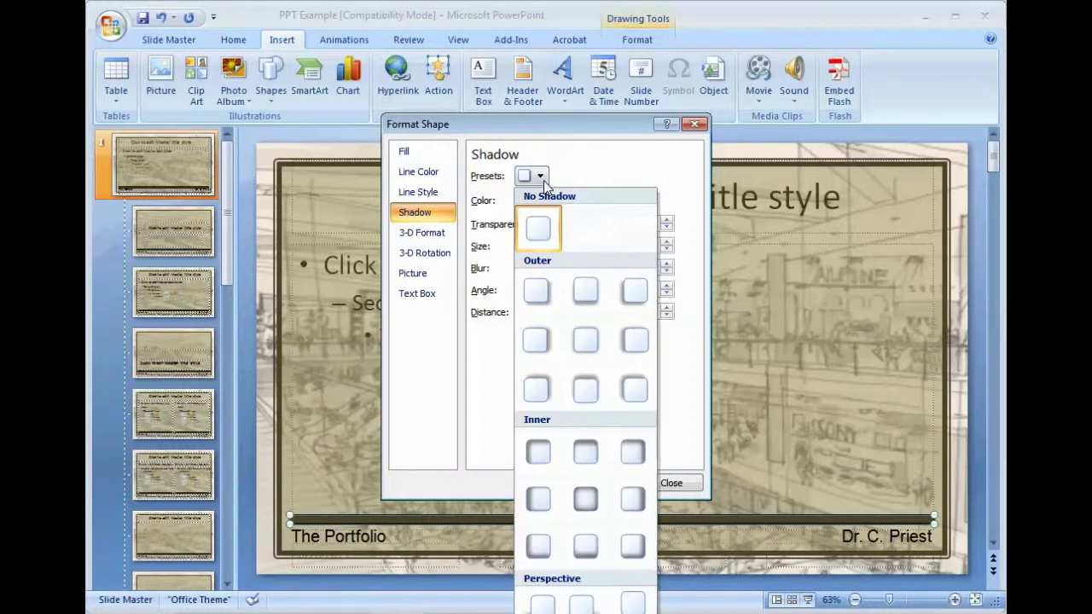
pyautogui.click(580, 301)
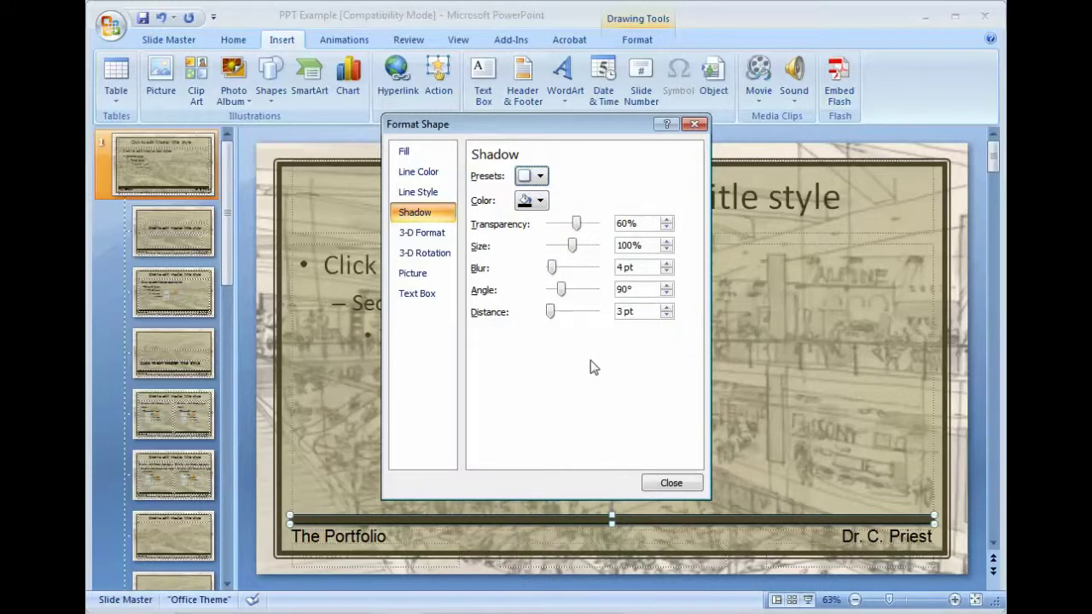
pyautogui.click(670, 484)
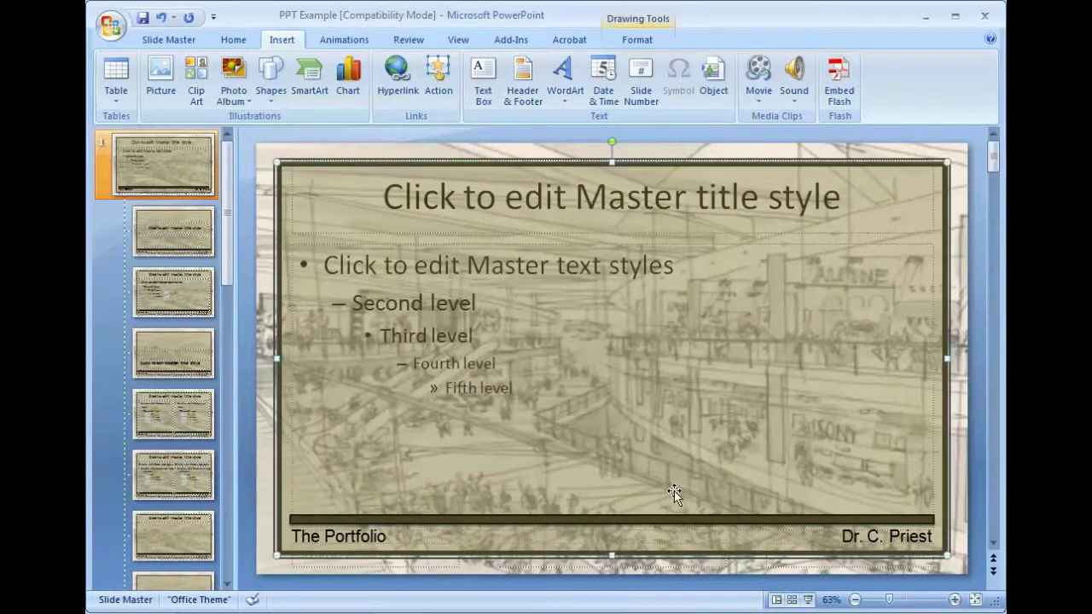
# Make the dark bar above the footer labels thinner by lowering its upper edge, and deselect it.
pyautogui.click(631, 518)
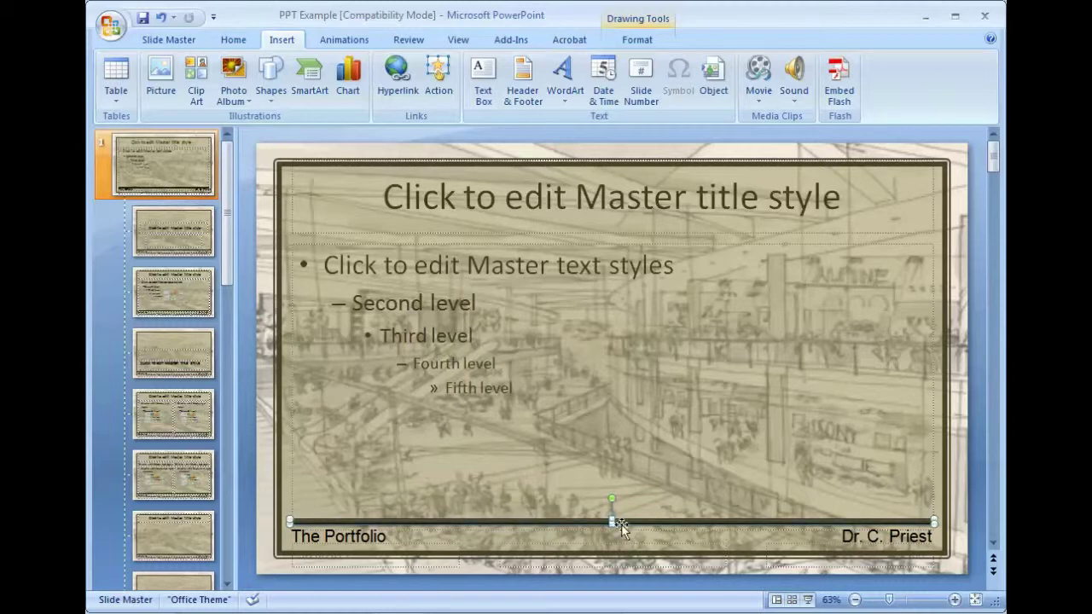
pyautogui.click(631, 536)
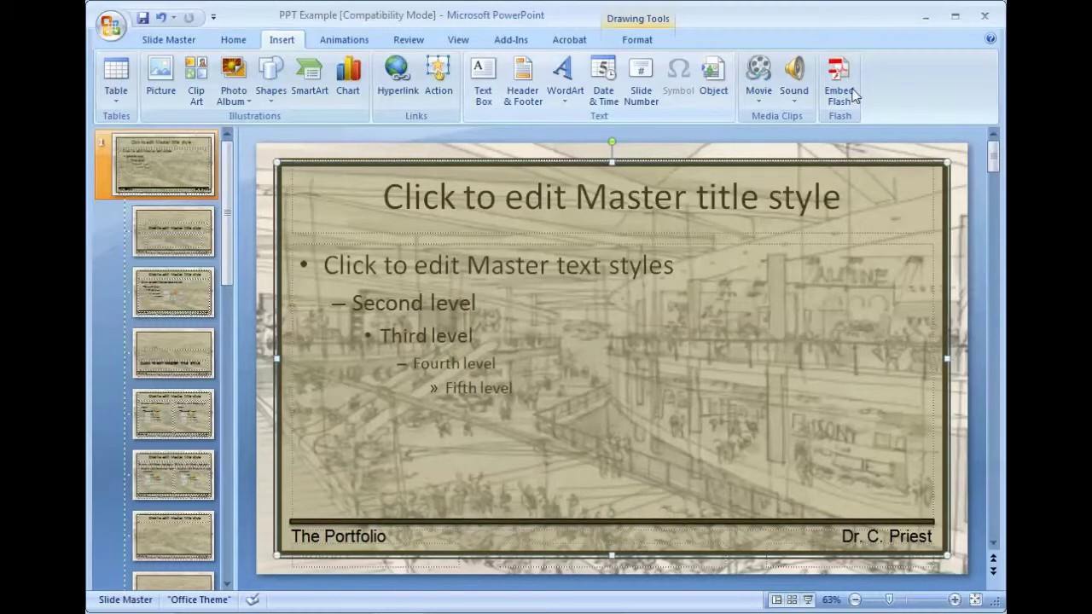
# Close the master view and check the new footer bar on slides 5 and 6.
pyautogui.click(167, 37)
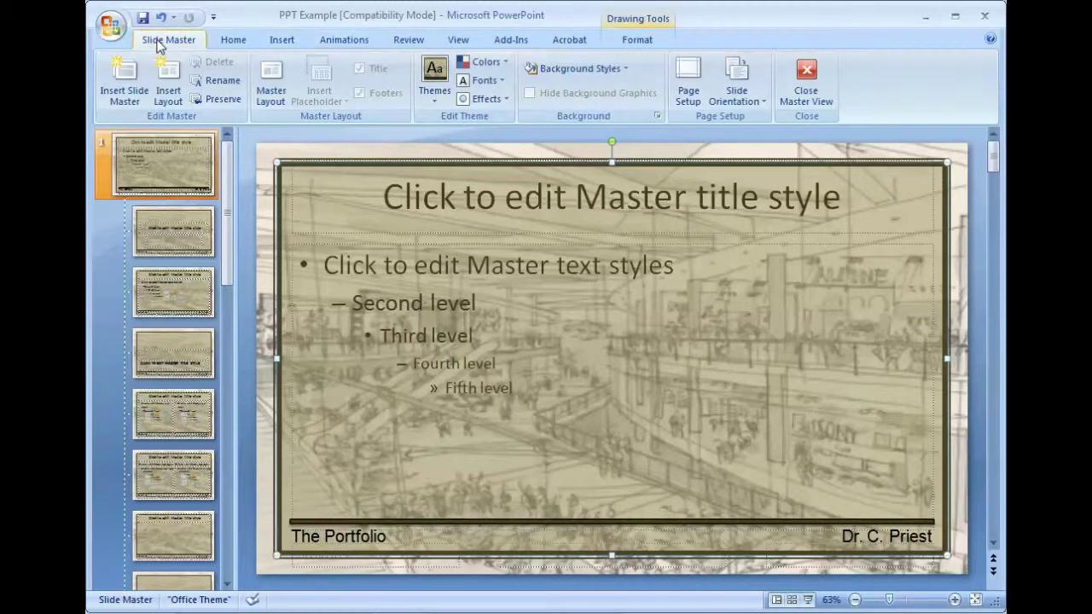
pyautogui.click(810, 75)
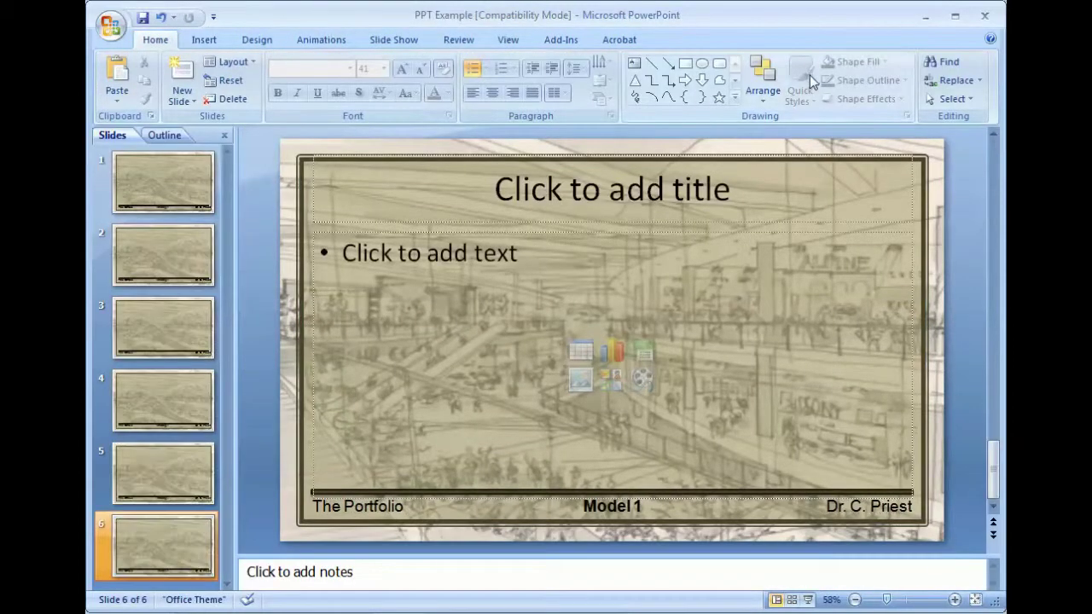
pyautogui.click(179, 459)
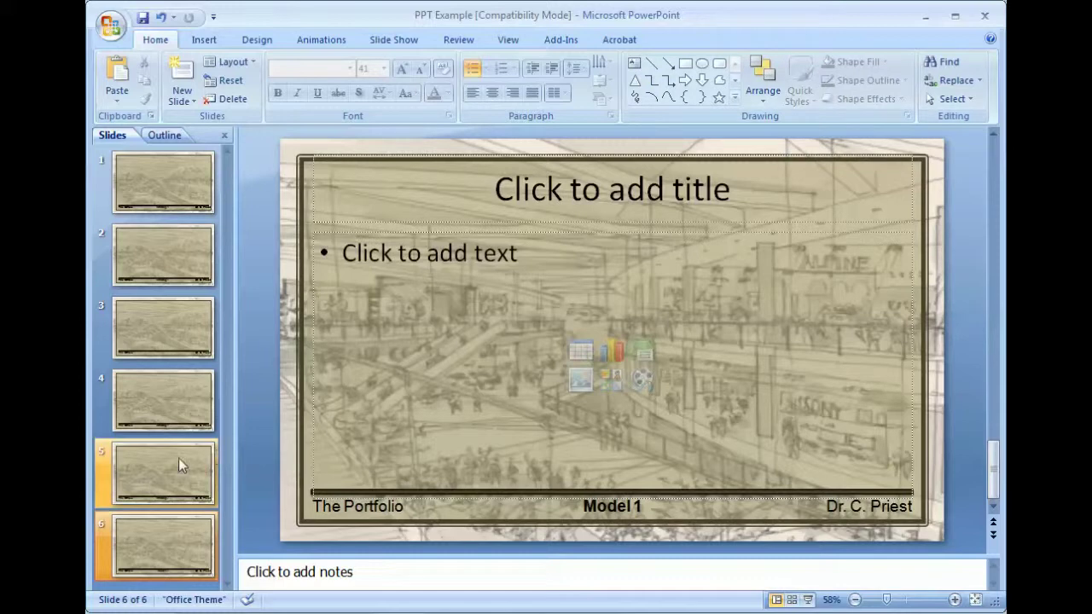
pyautogui.click(182, 533)
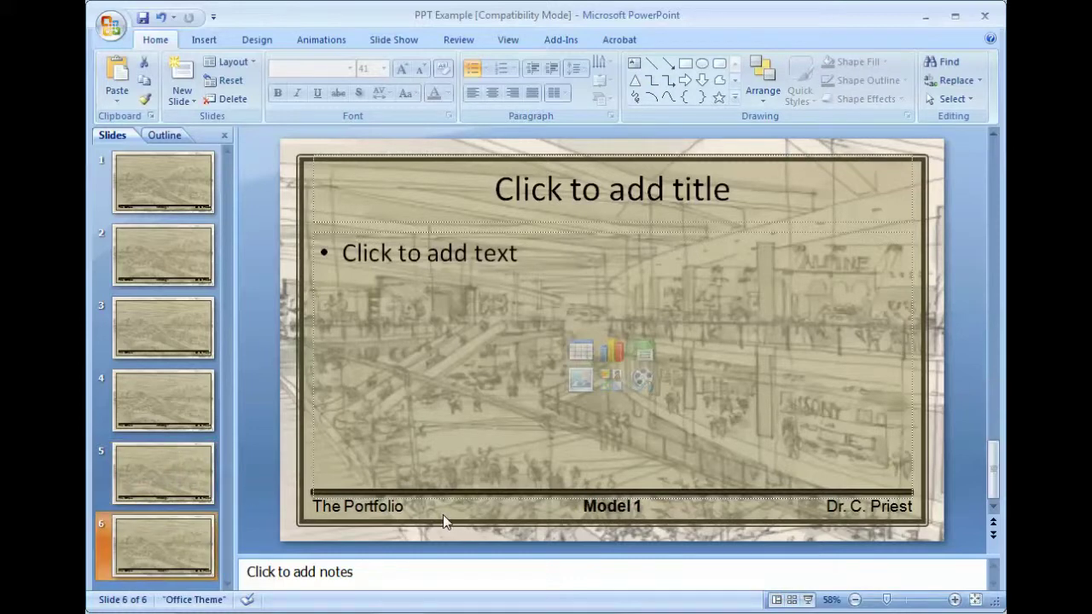